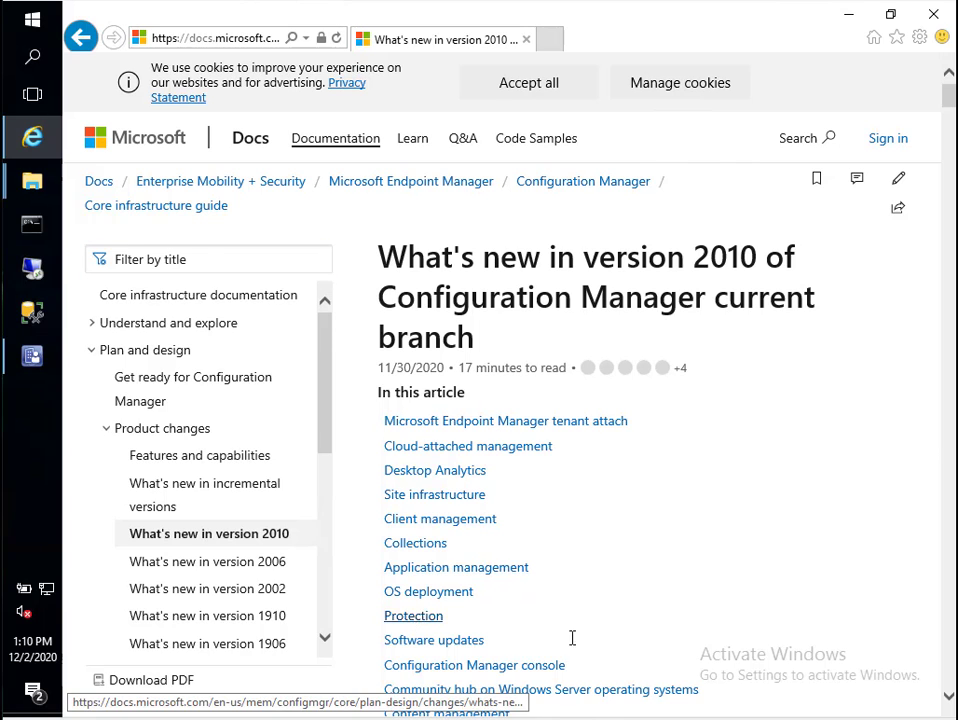
Step: Find the CMG BitLocker management sentence under Protection and confirm the console is version 2010
left_click(414, 616)
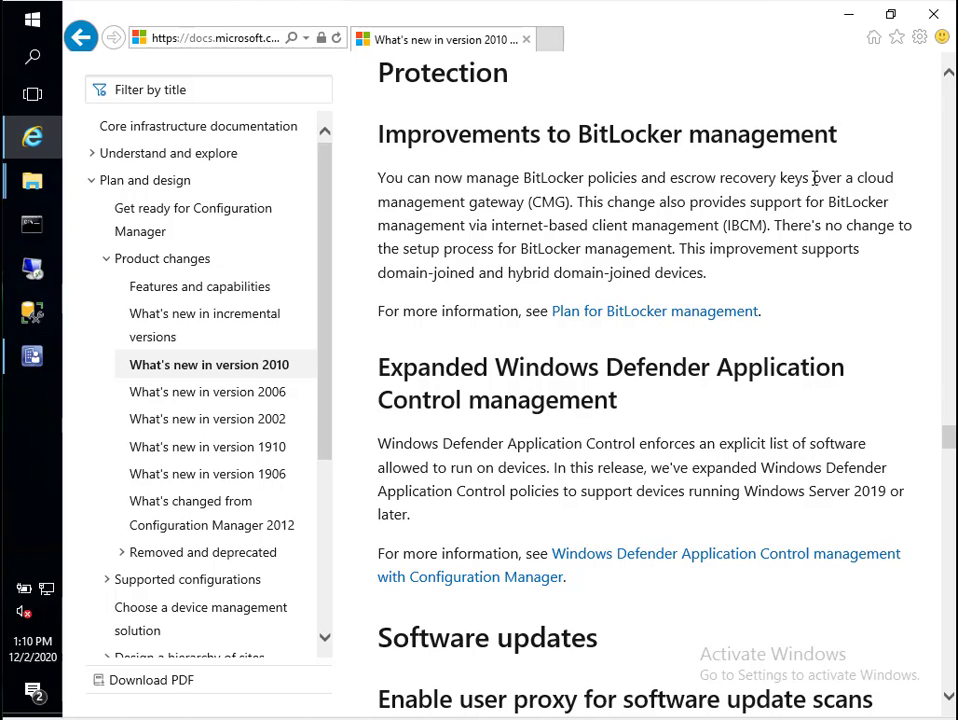
left_click_drag(813, 178, 571, 201)
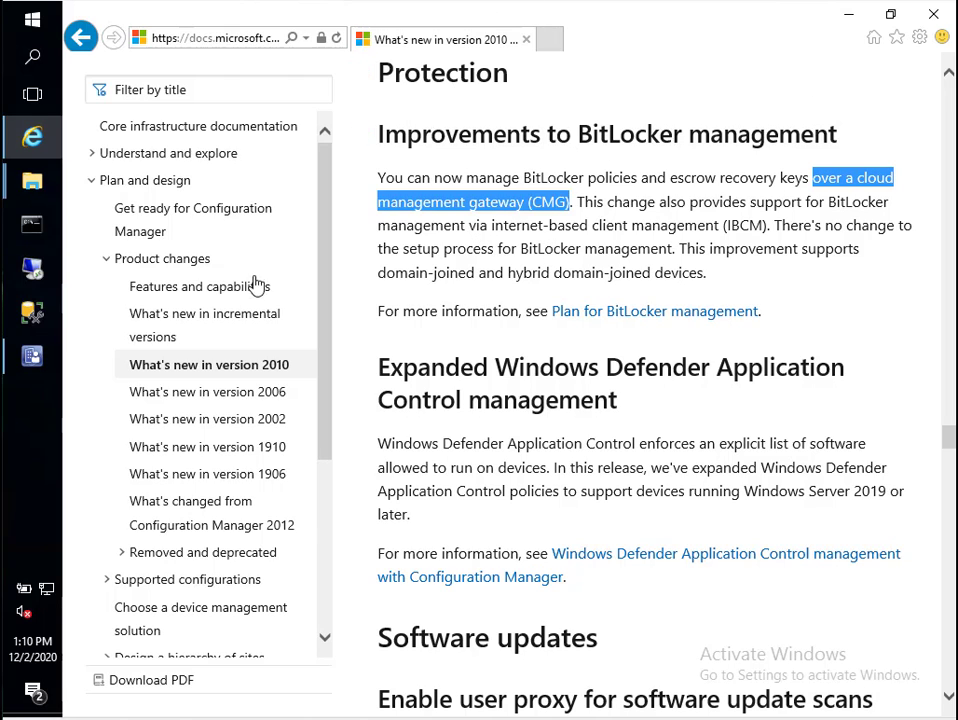
left_click(32, 355)
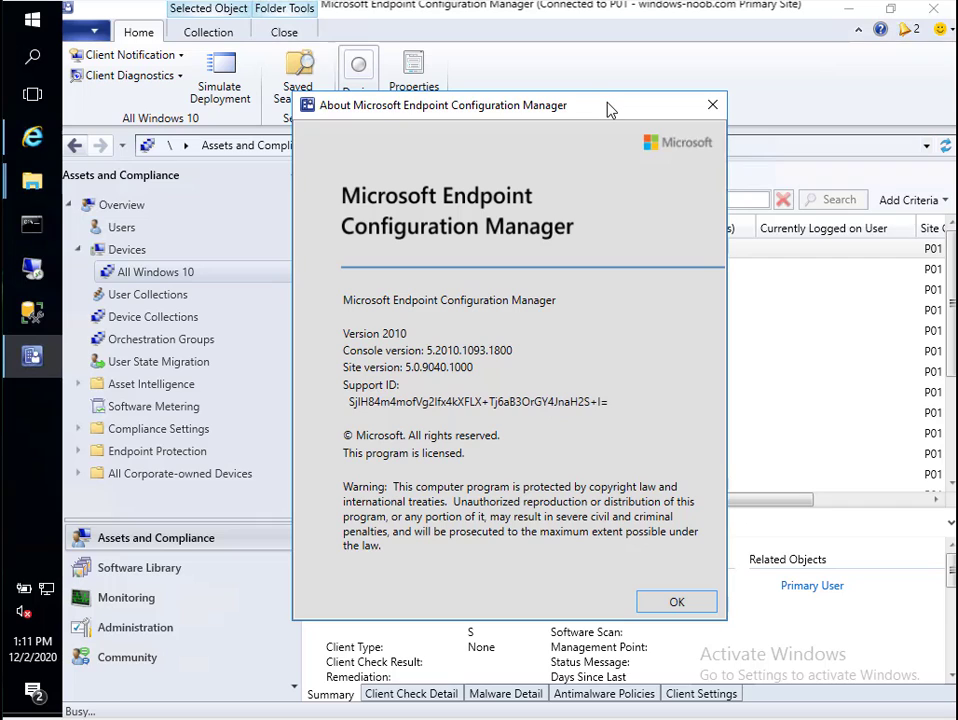
left_click(700, 603)
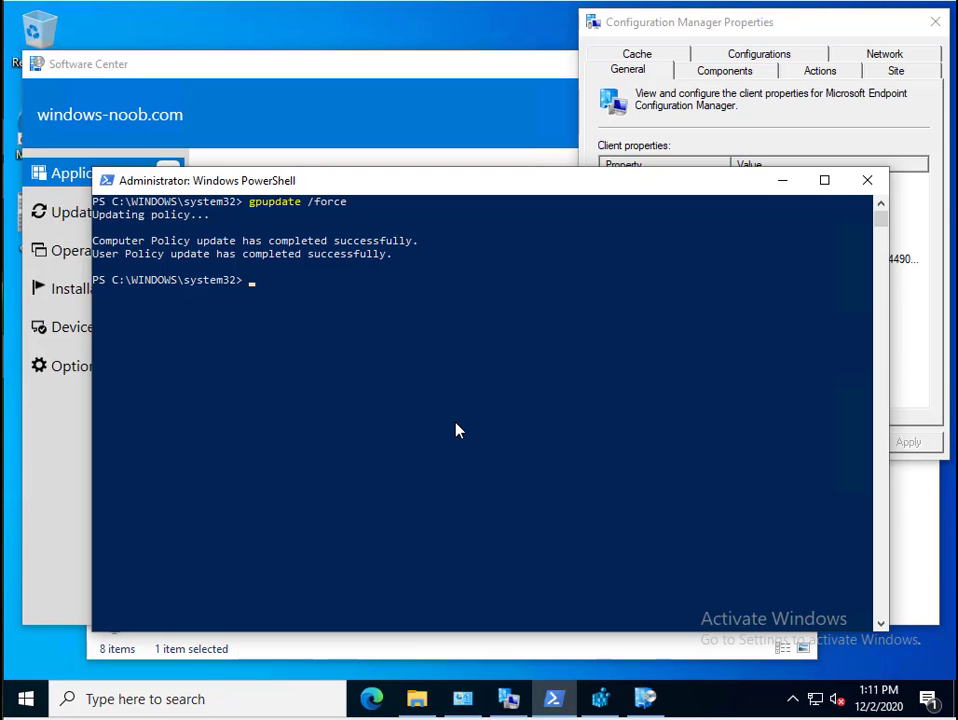
Step: Highlight the gpupdate policy success lines and check the client's Connection Type
left_click(454, 424)
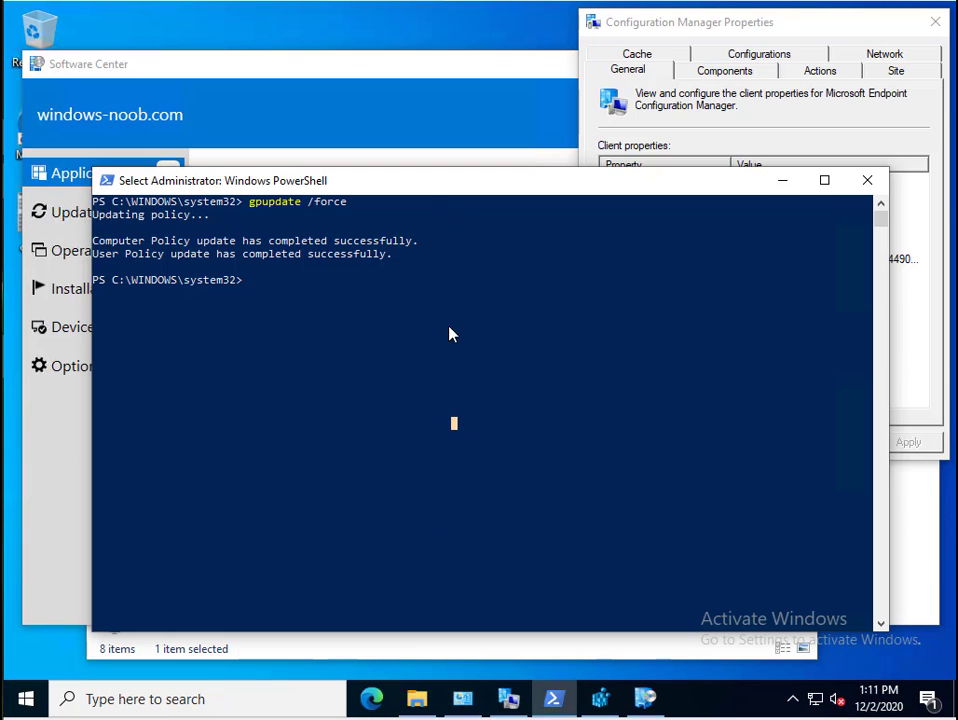
left_click(345, 256)
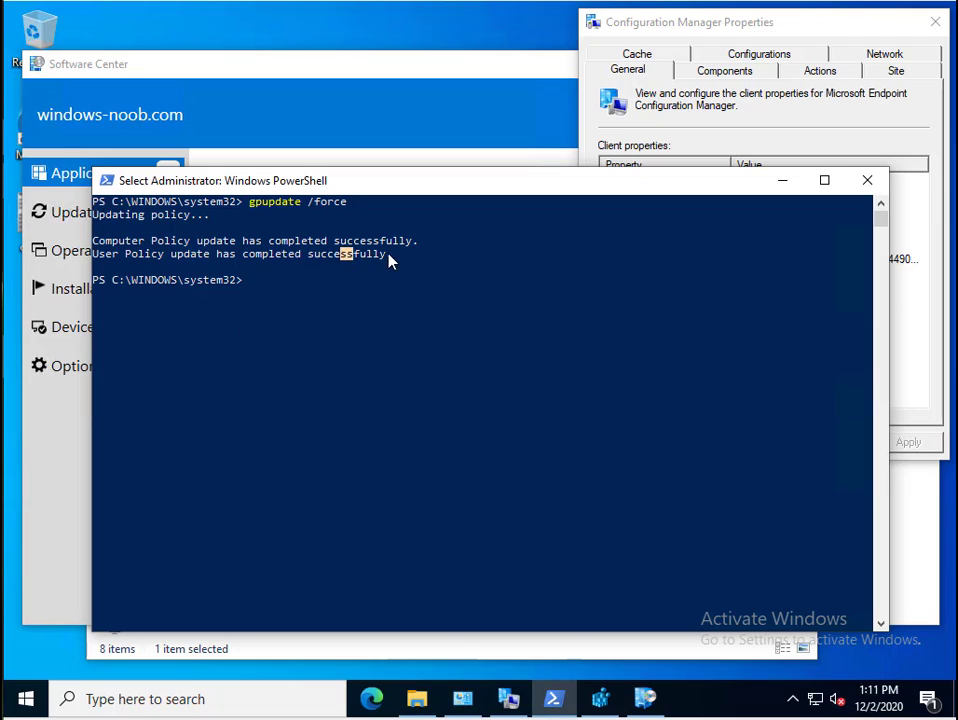
left_click_drag(391, 256, 93, 241)
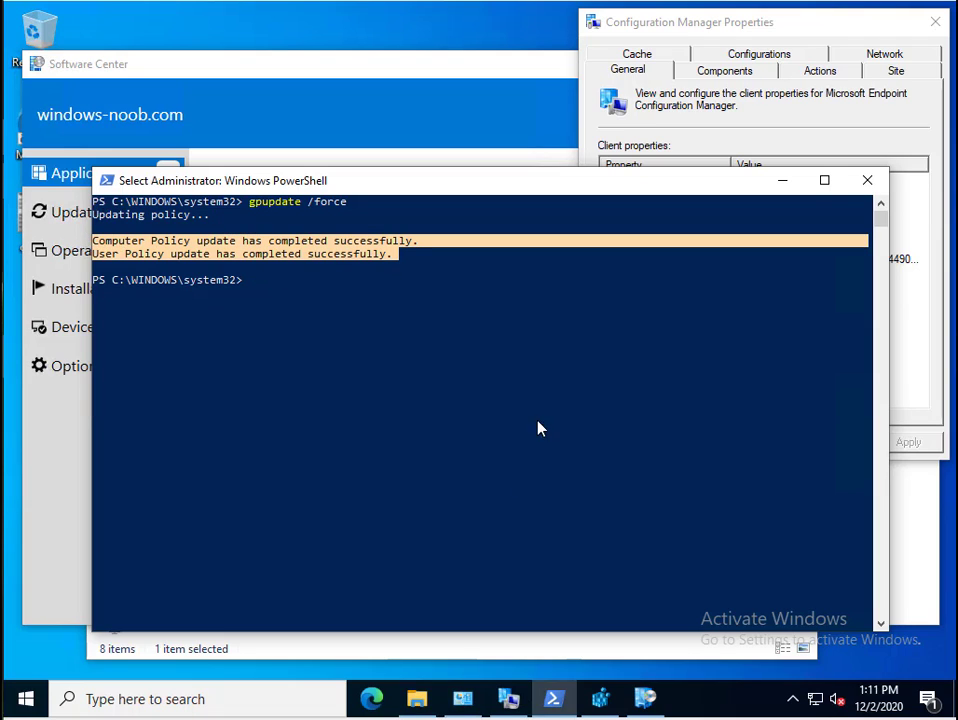
left_click(761, 25)
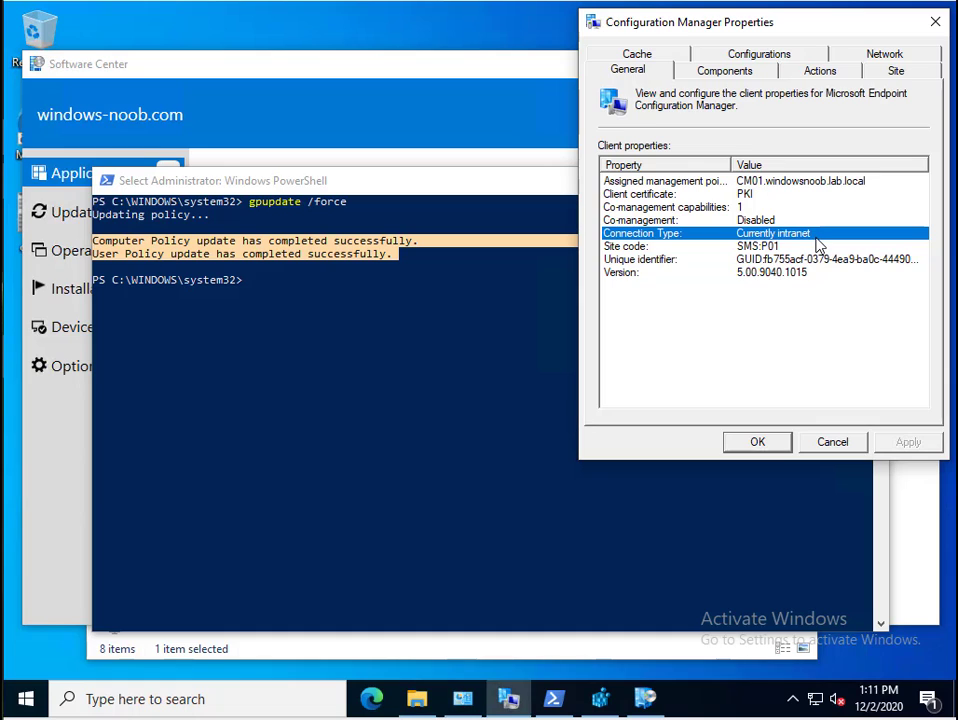
Step: Run ipconfig and highlight address 192.168.11.23, subnet mask and gateway 192.168.11.199
left_click(361, 512)
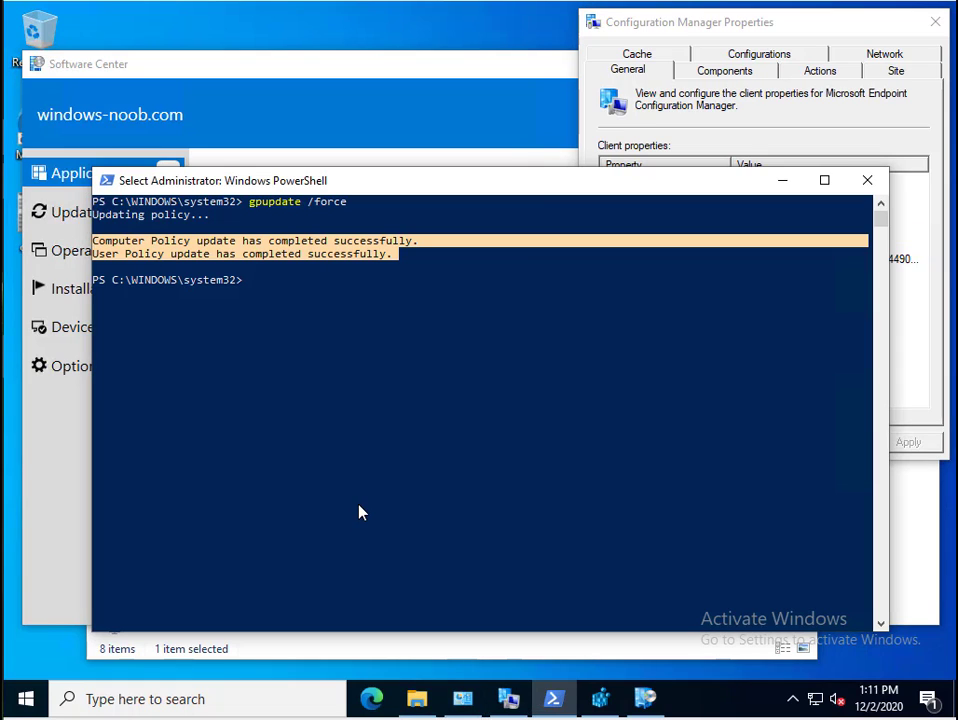
type("ipconfig")
key("Return")
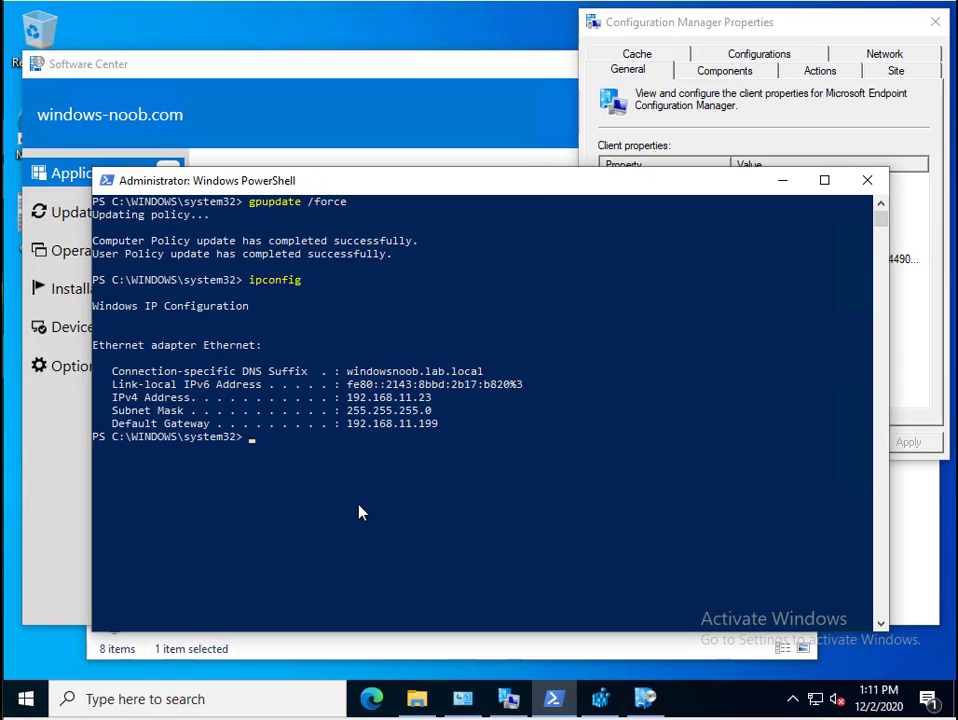
left_click_drag(350, 399, 477, 428)
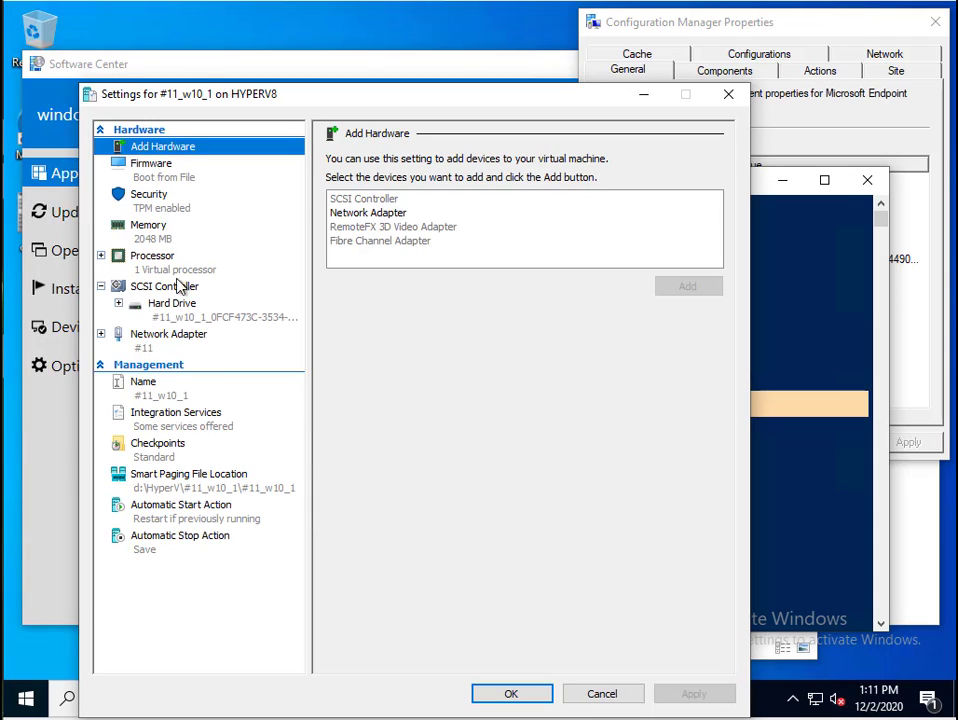
Step: Switch VM #11_w10_1's network adapter from the #11 switch to the ICS virtual switch
left_click(160, 349)
left_click(427, 196)
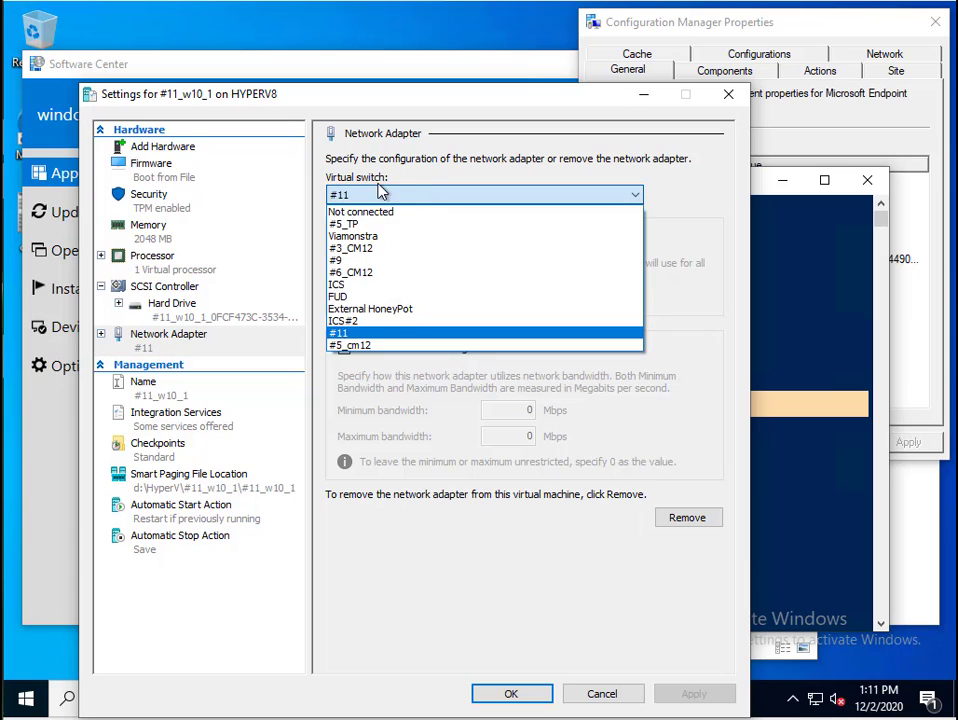
left_click(366, 285)
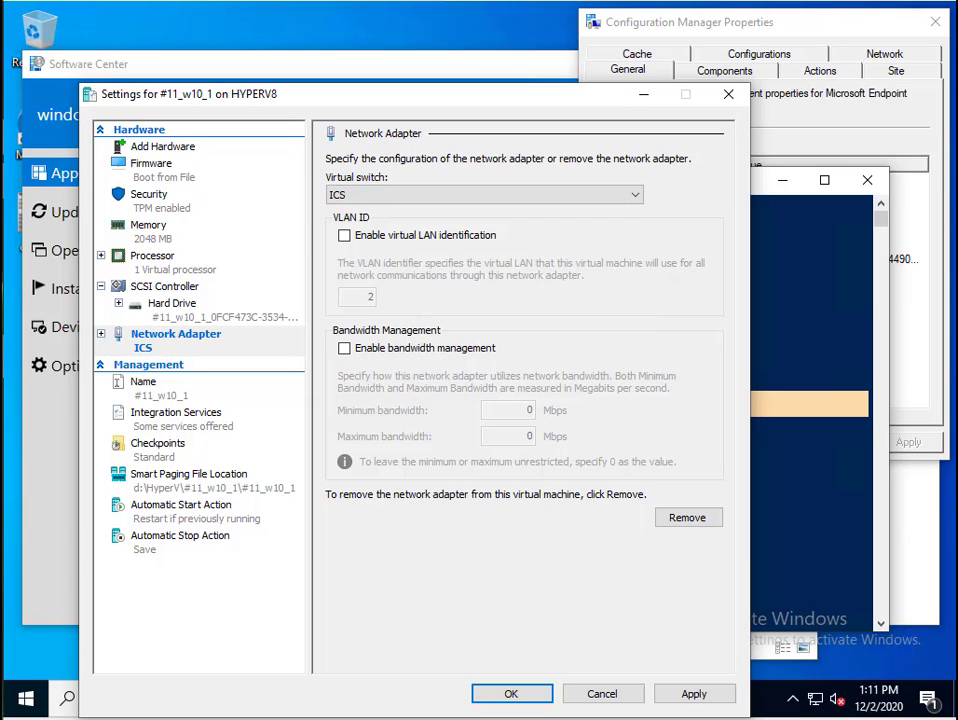
left_click(692, 694)
left_click(511, 694)
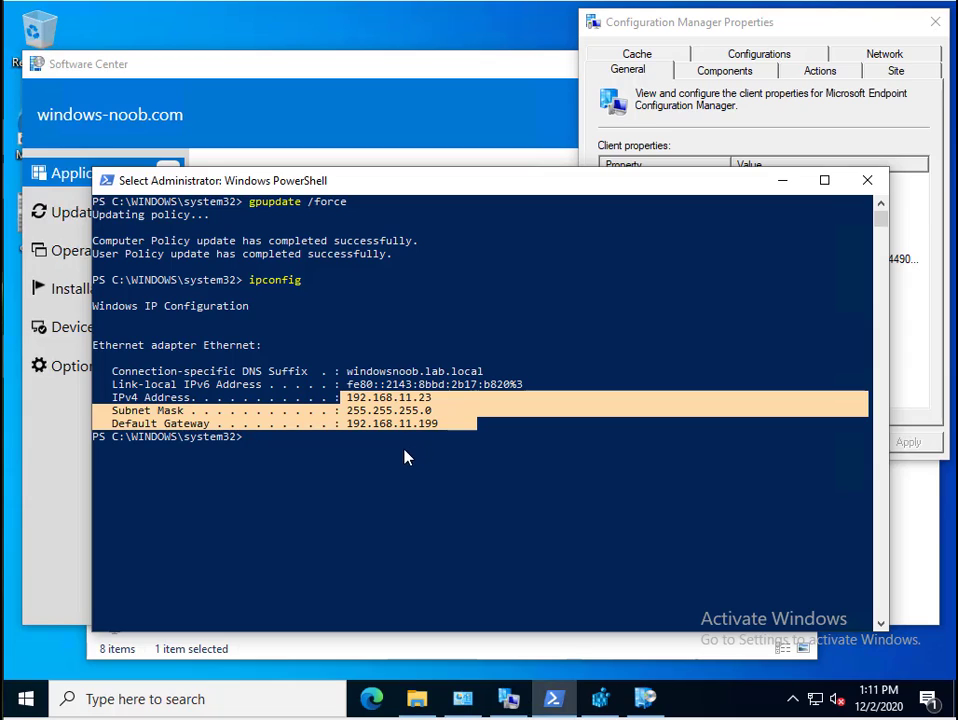
Step: Rerun ipconfig and highlight the new subnet mask and gateway 192.168.0.1
left_click(316, 464)
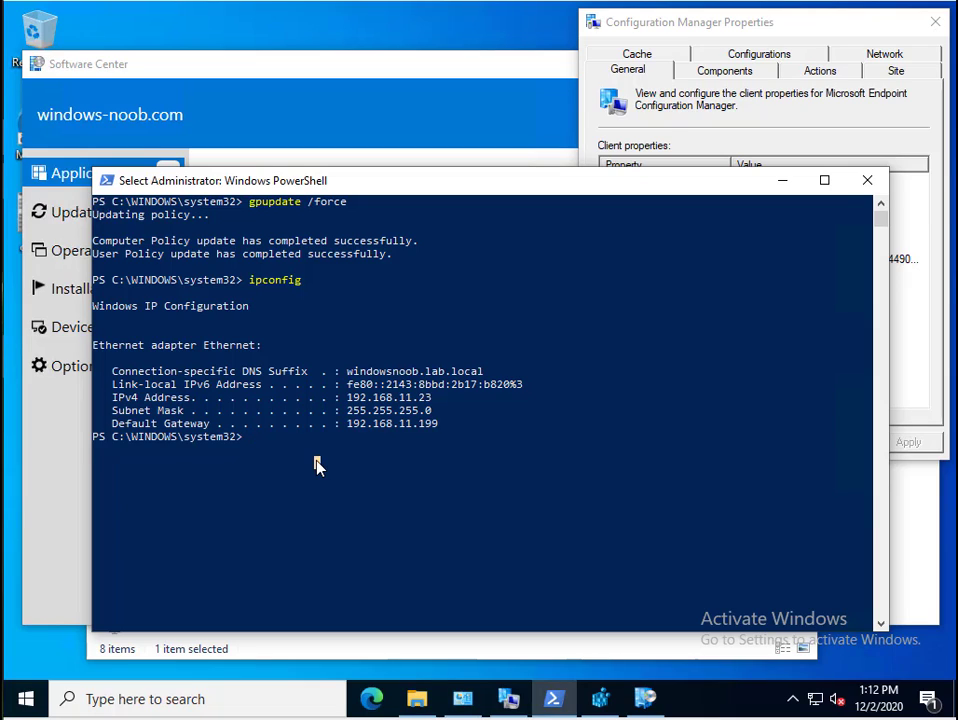
key("Escape")
type("ipconfig")
key("Return")
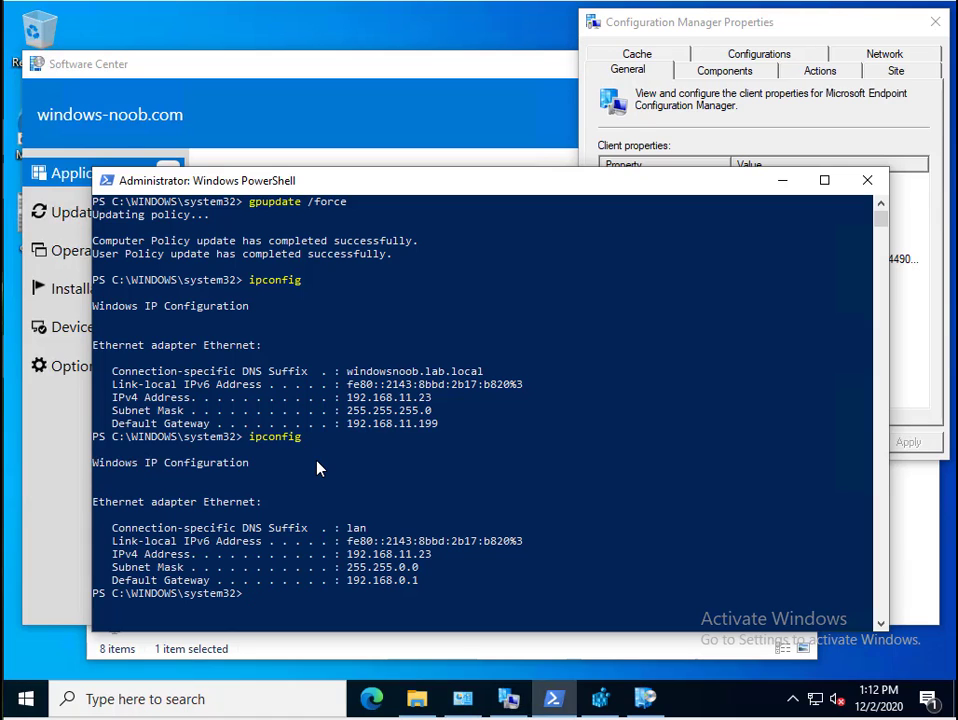
mouse_move(408, 580)
left_mouse_down()
mouse_move(224, 582)
mouse_move(77, 566)
left_mouse_up()
left_click(372, 446)
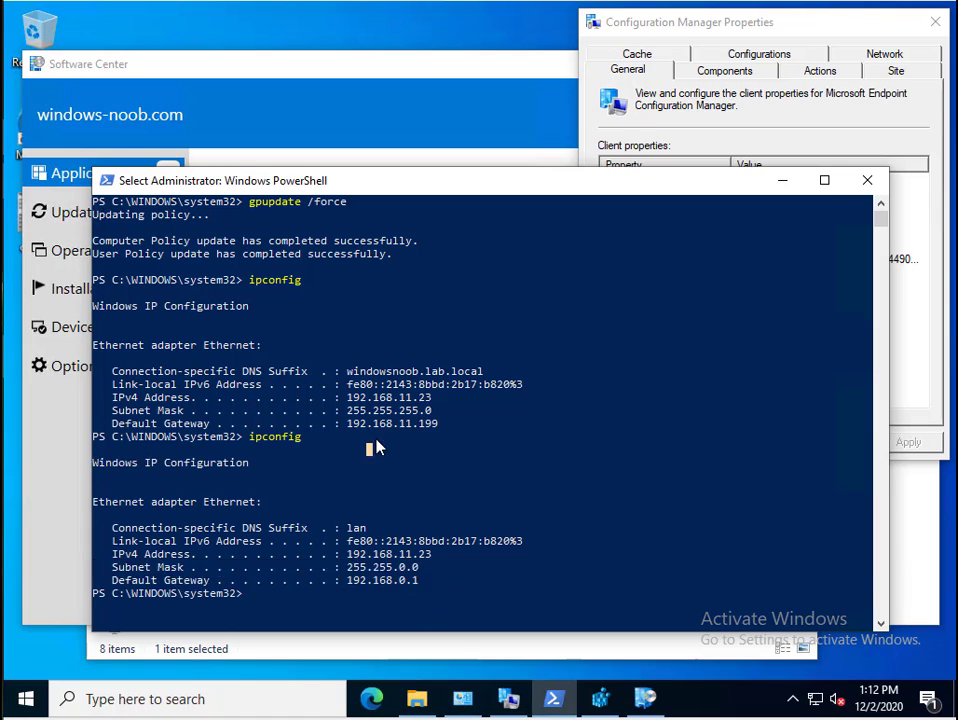
left_click_drag(376, 447, 377, 438)
key("Escape")
Step: Ping dc01 and highlight the error that the host cannot be found
type("ping d")
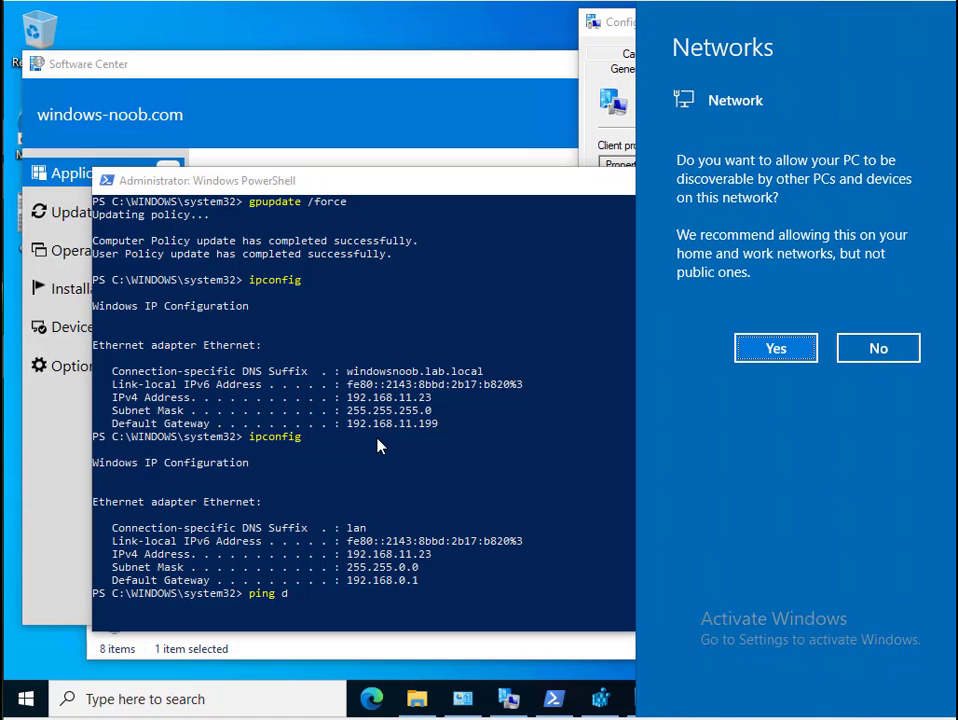
left_click(318, 595)
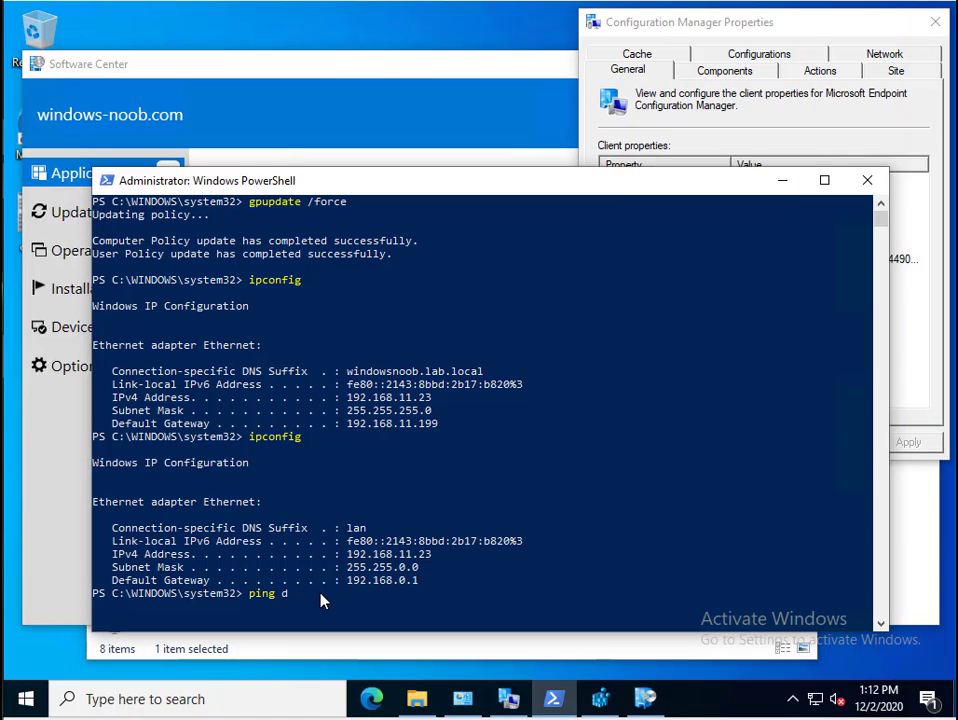
type("c01")
key("Return")
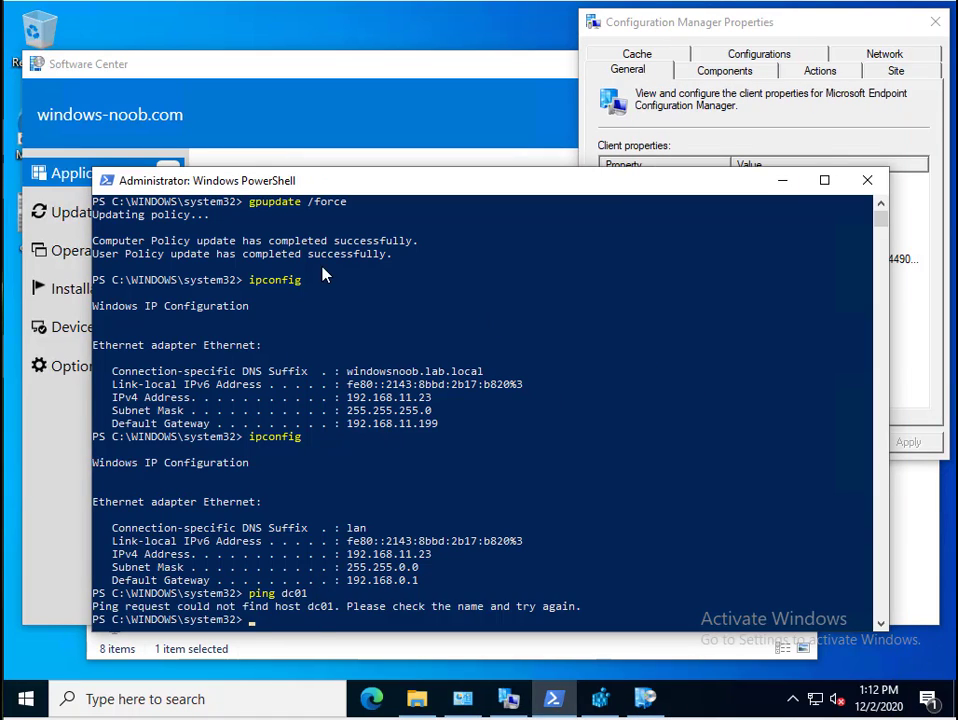
left_click_drag(270, 606, 575, 612)
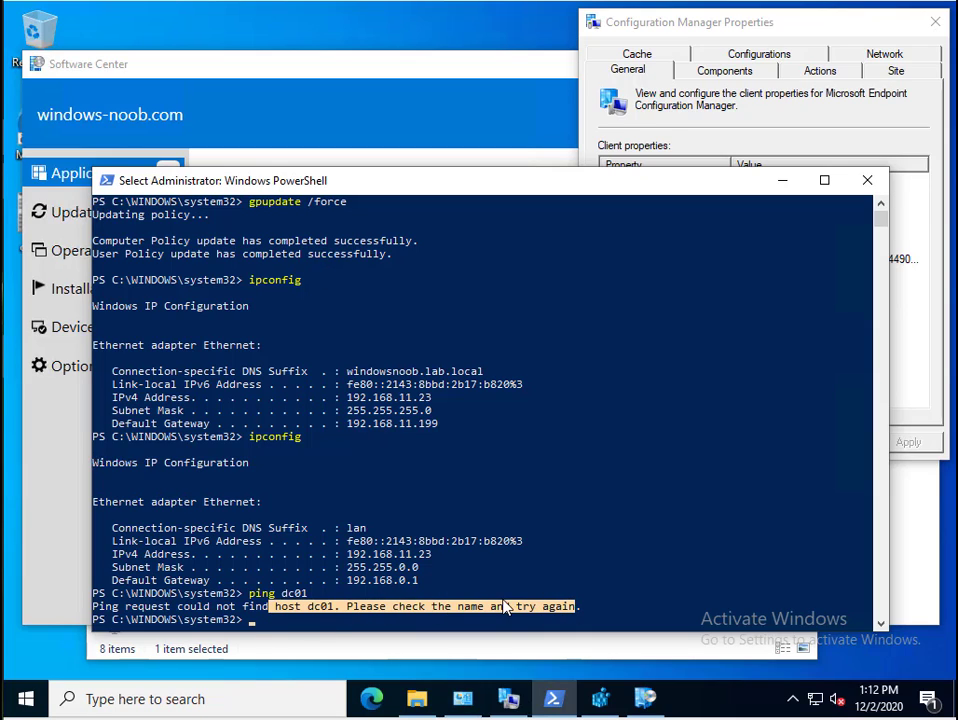
left_click(789, 26)
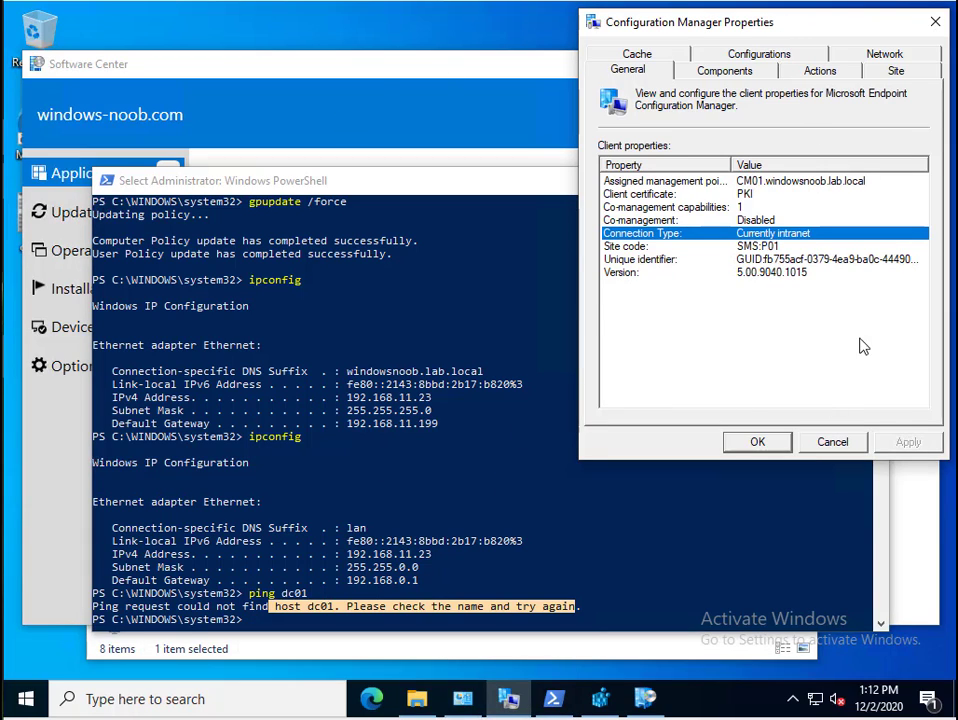
Step: Reopen Configuration Manager properties from System and Security; Connection Type still reads Currently intranet
left_click(935, 21)
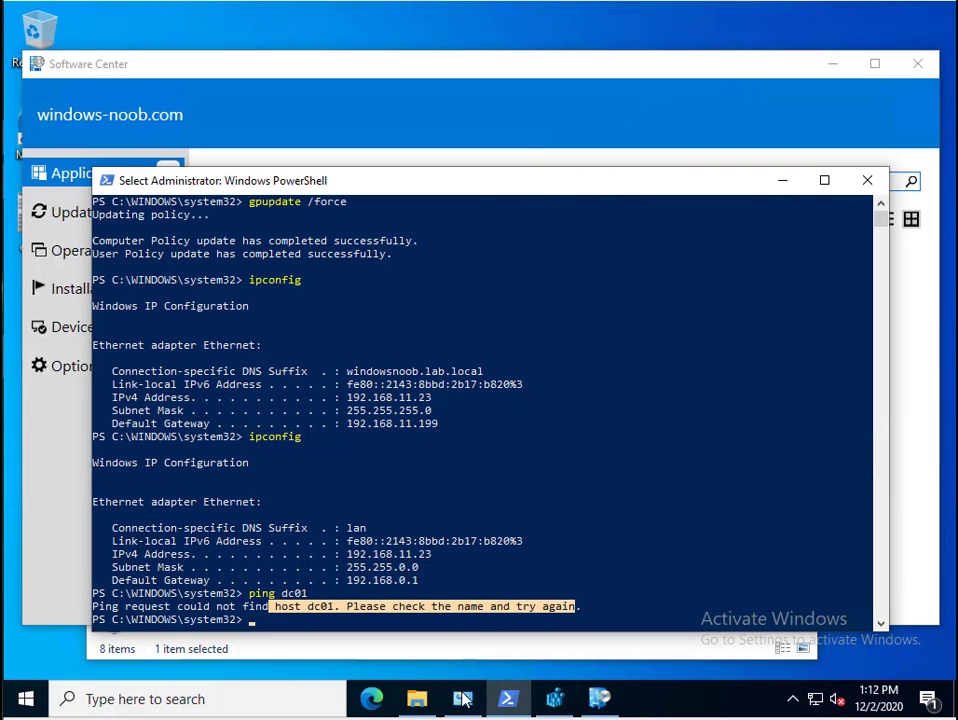
left_click(463, 700)
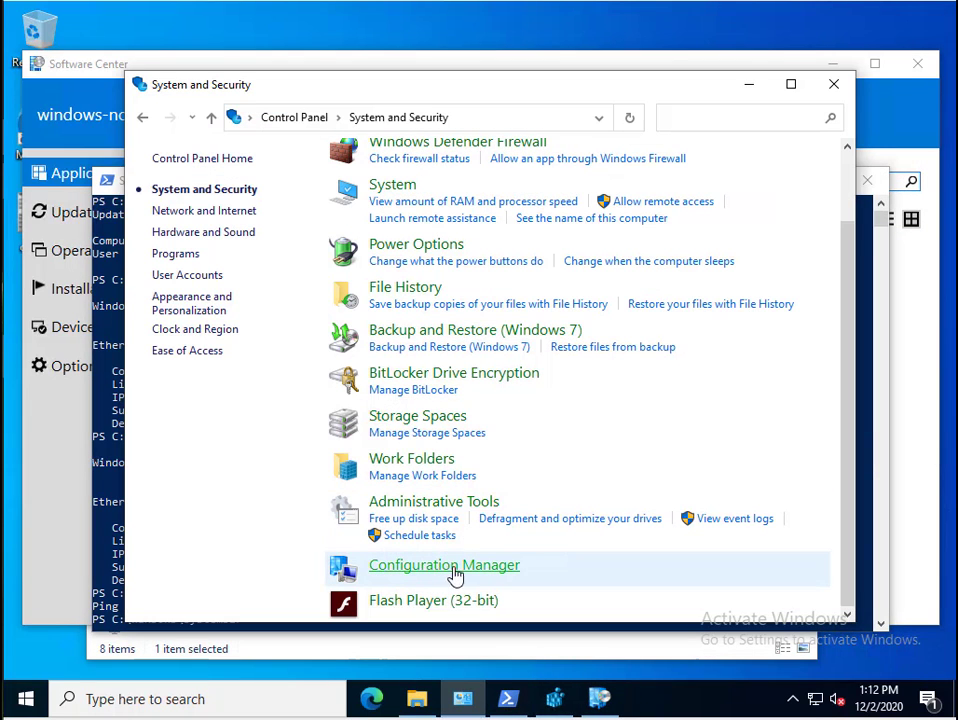
left_click(581, 545)
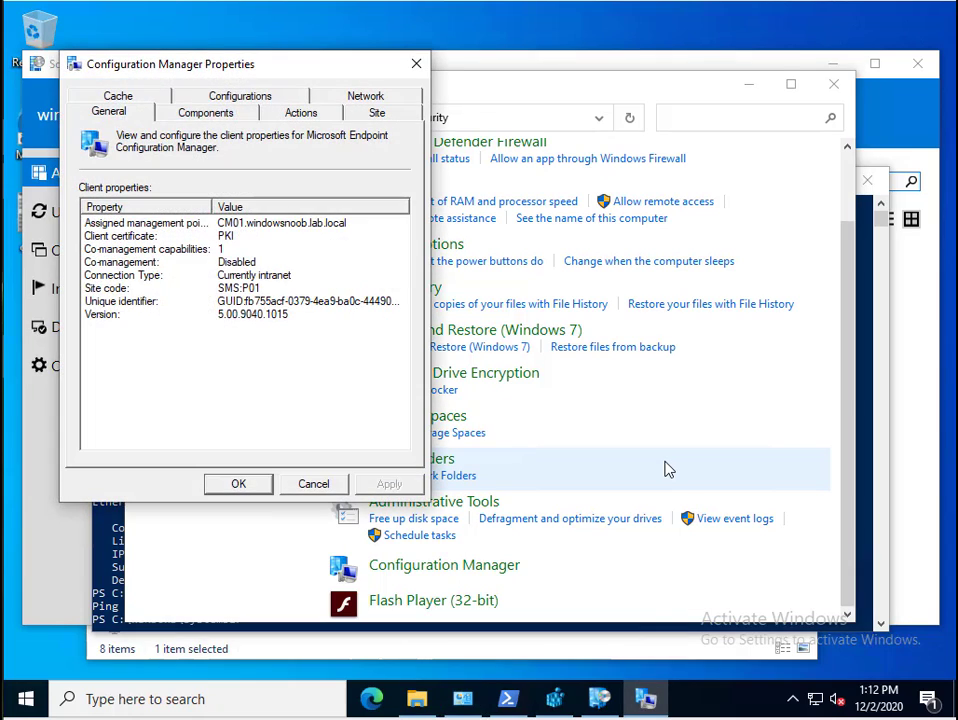
left_click(270, 275)
left_click_drag(358, 70, 842, 40)
Step: Browse File Explorer to C:\Windows\CCM\Logs and scroll the log list
left_click(421, 700)
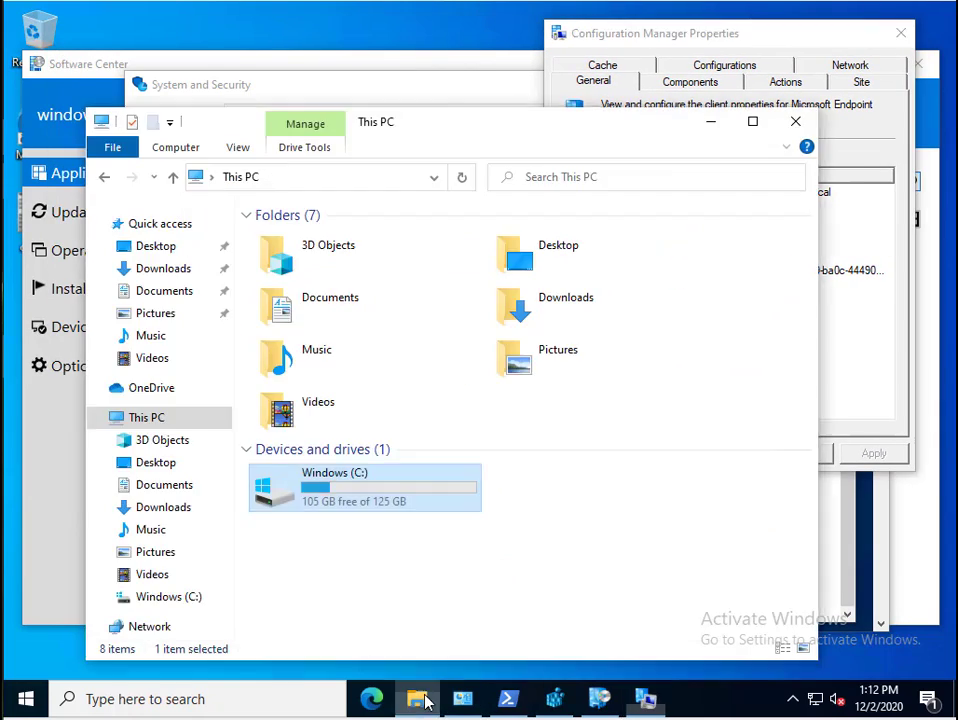
double_click(346, 506)
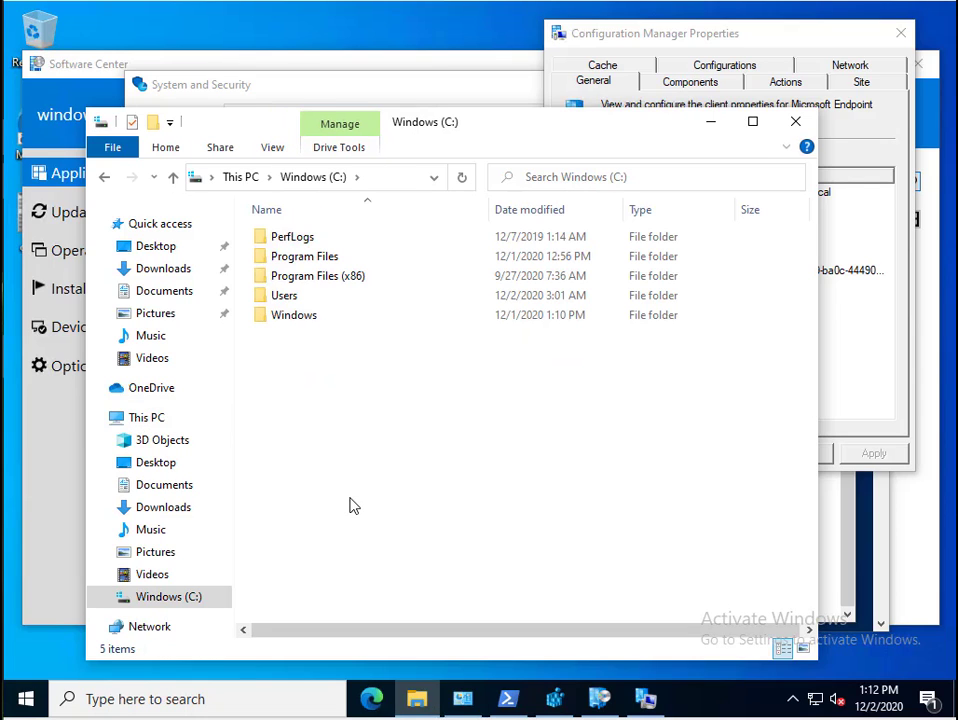
double_click(323, 314)
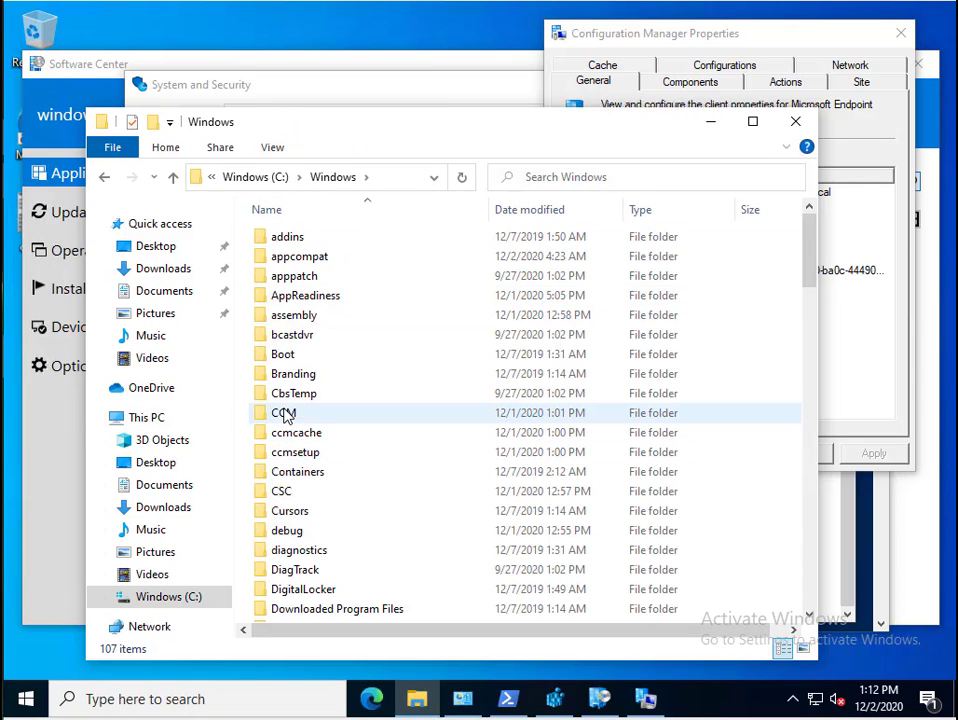
double_click(285, 413)
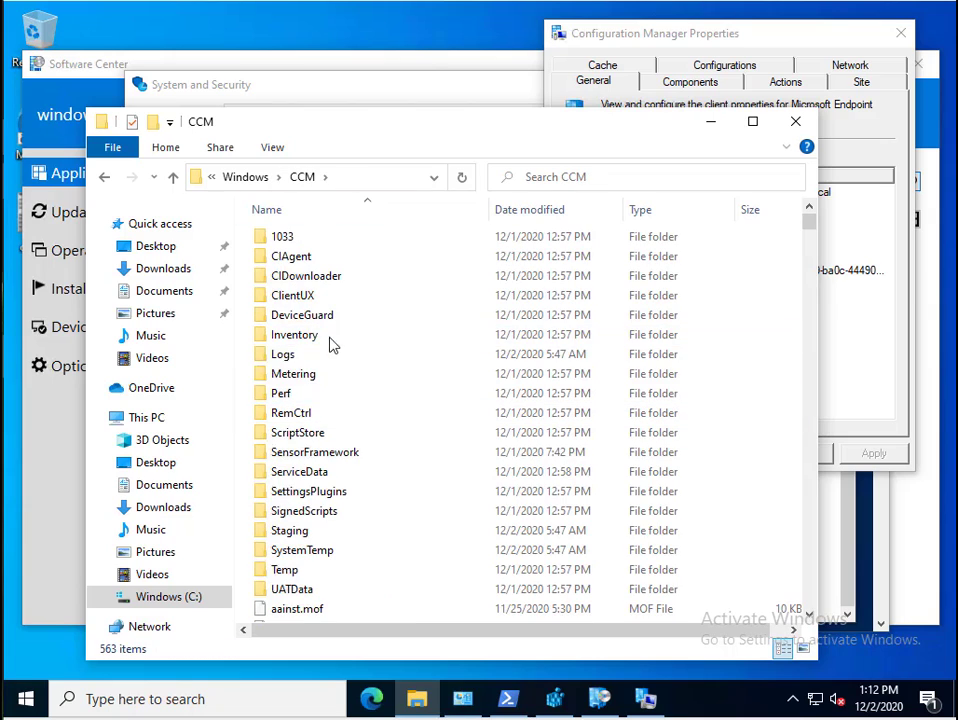
double_click(300, 357)
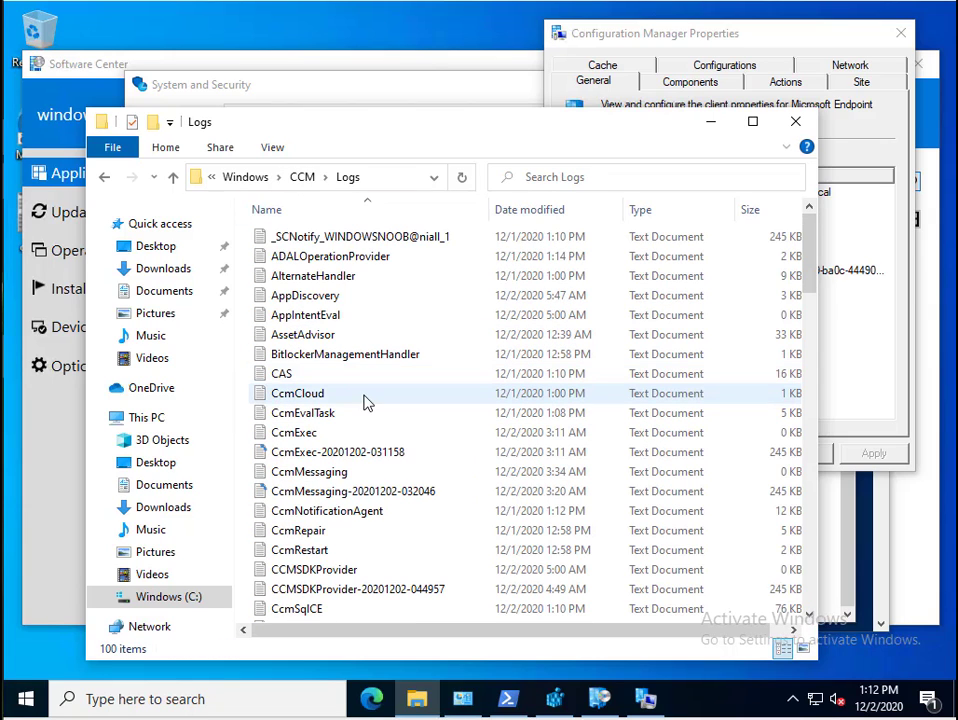
left_click(321, 553)
scroll(335, 535, "down", 4)
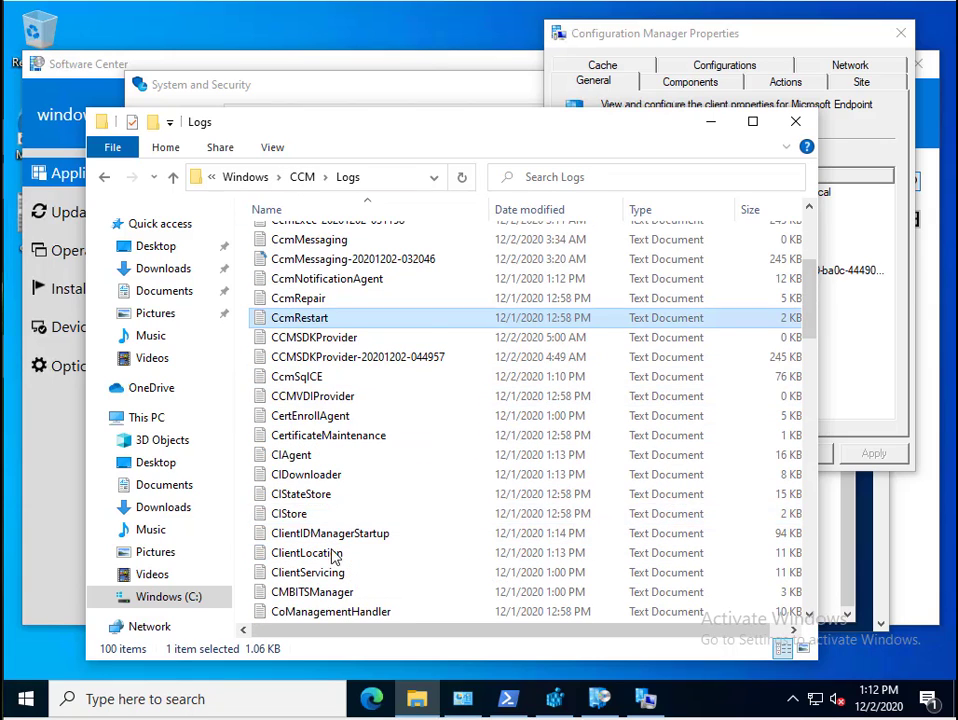
scroll(330, 580, "down", 2)
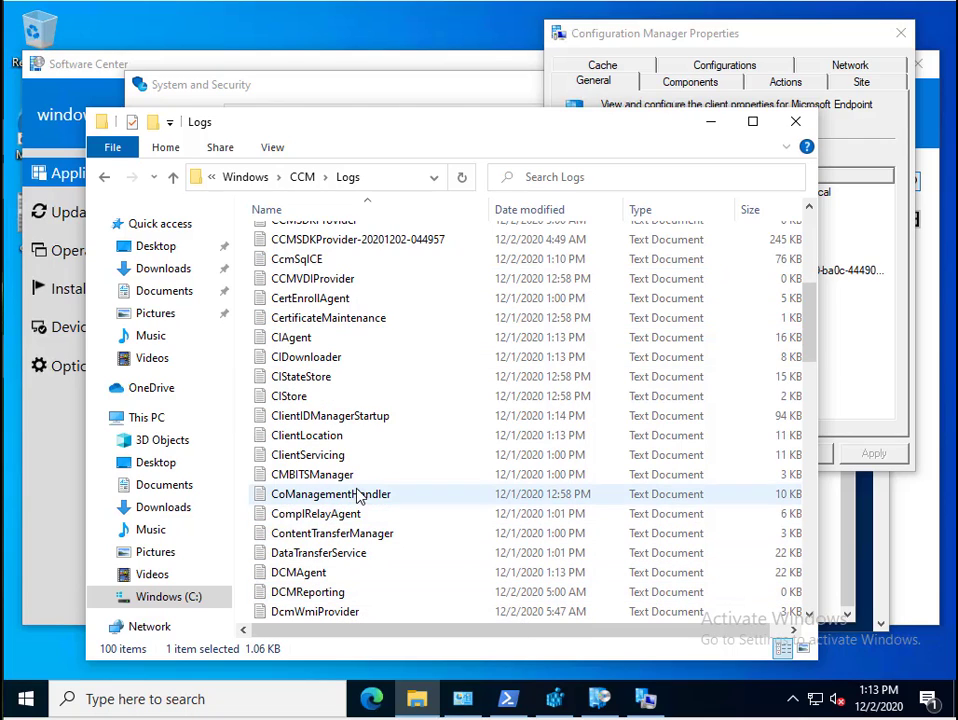
Step: Open ClientLocation.log in Configuration Manager Trace Log Tool, set as default for .log files
left_click(333, 437)
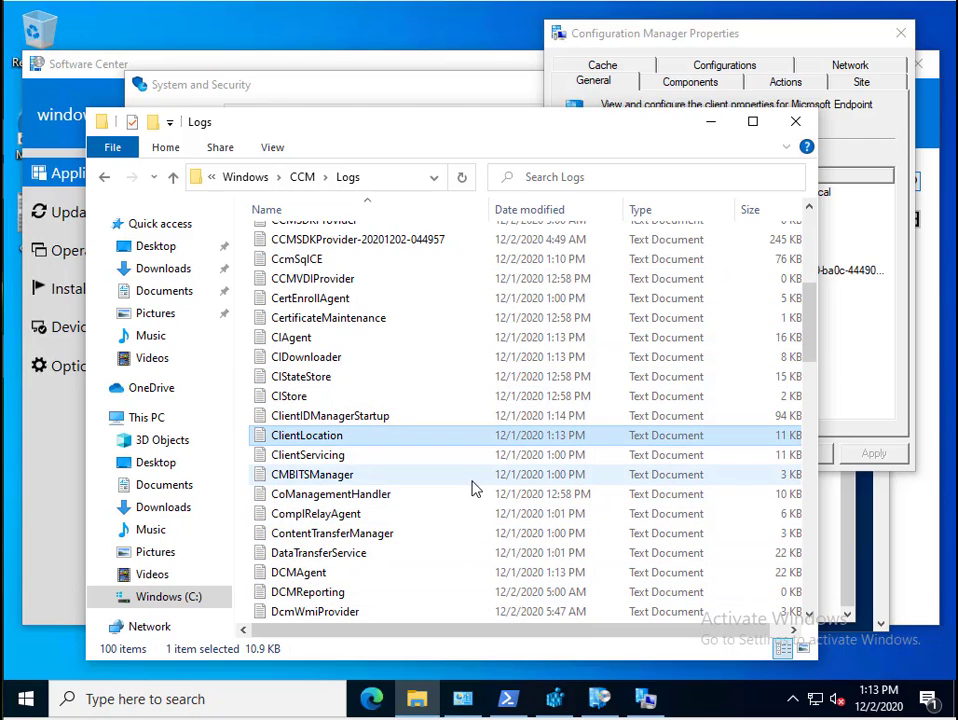
double_click(449, 438)
left_click(412, 382)
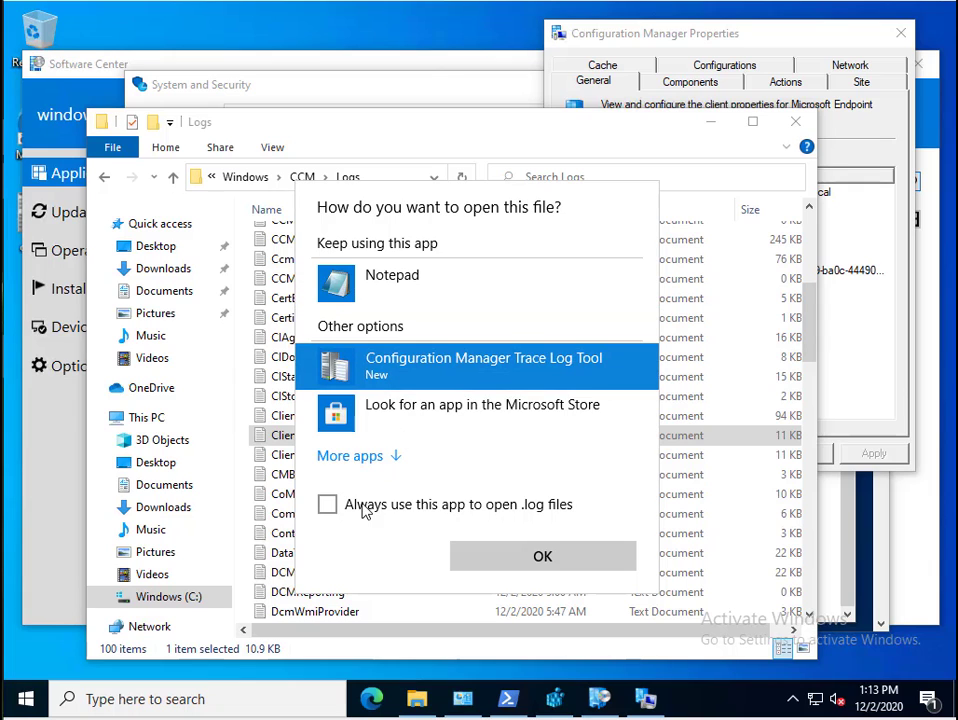
left_click(365, 511)
left_click(507, 557)
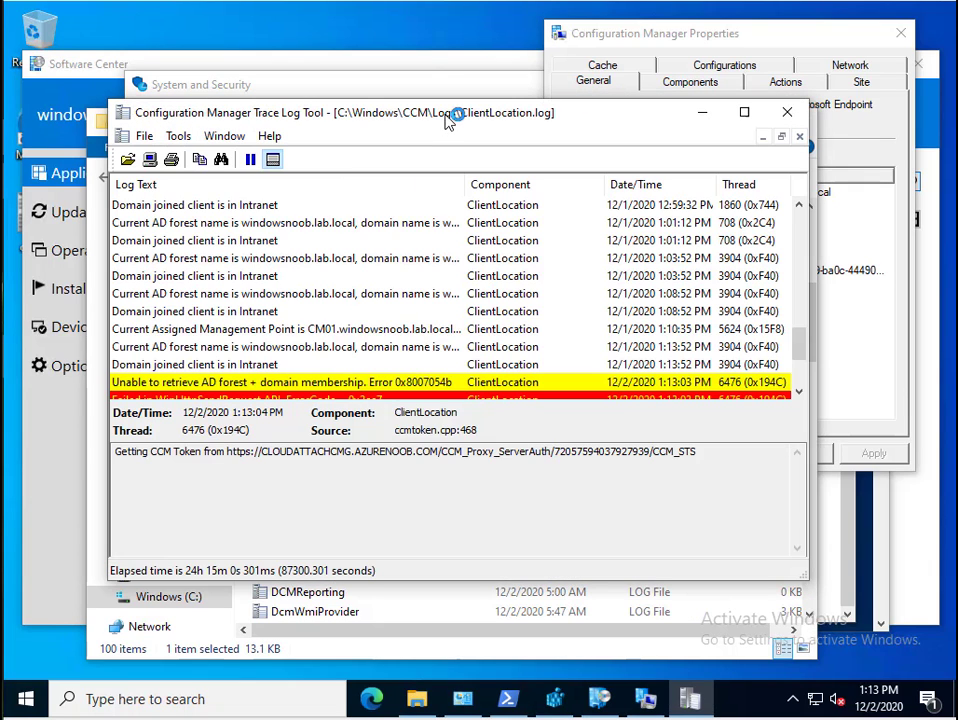
Step: Maximize the trace viewer and inspect the STS server token request error entry
double_click(449, 118)
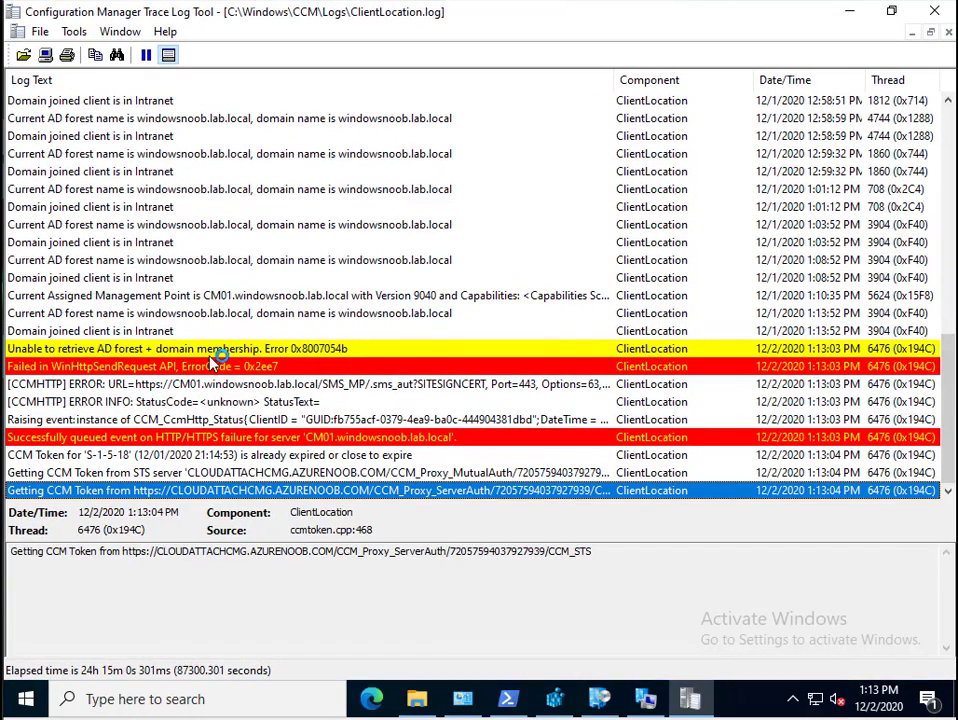
left_click(262, 473)
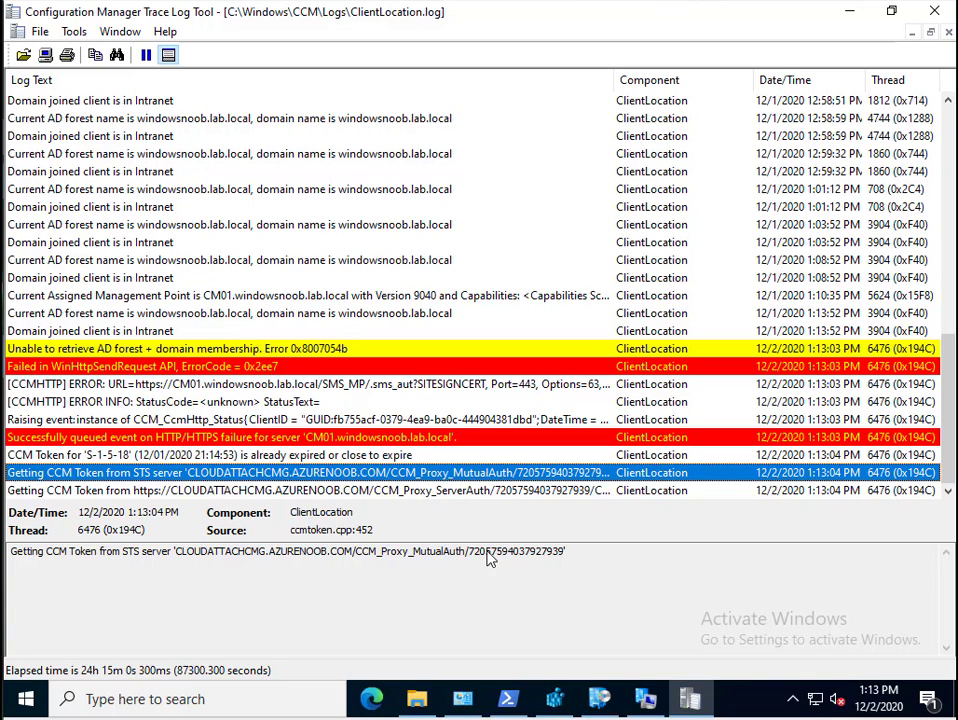
left_click(645, 697)
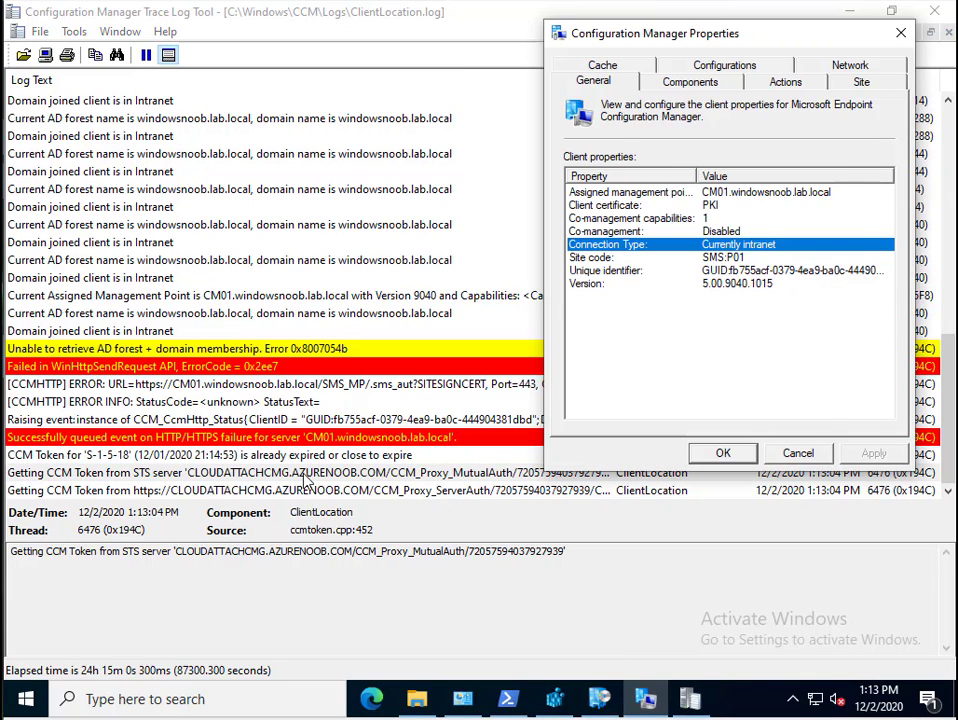
left_click(645, 697)
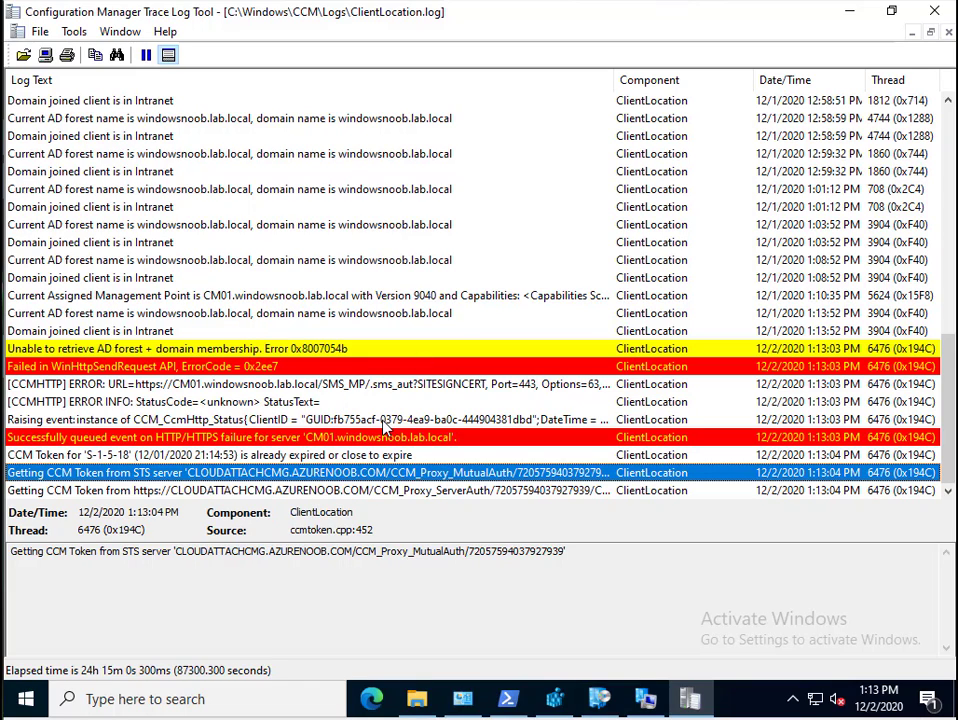
Step: Jump to the newest entries and read the Client is in Unknown location lines
left_click(31, 332)
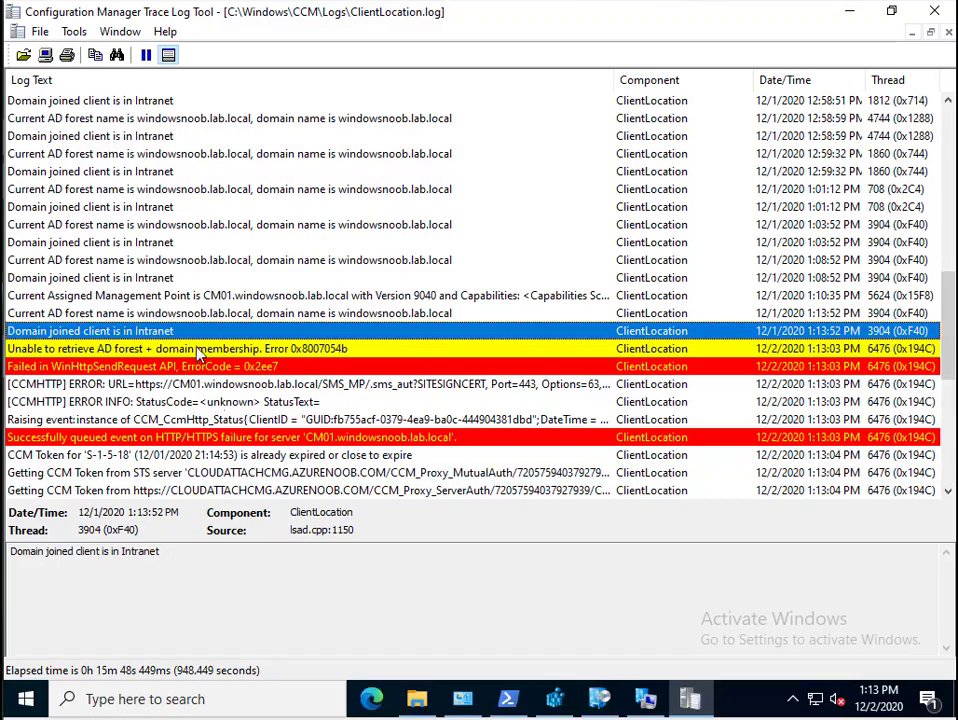
key("End")
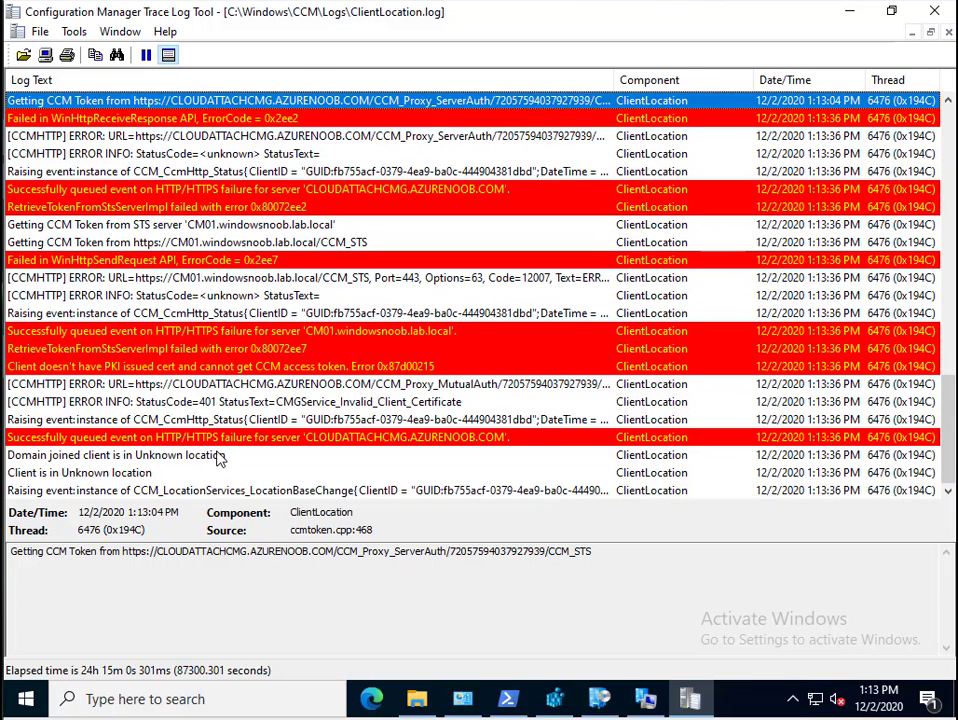
left_click(220, 456)
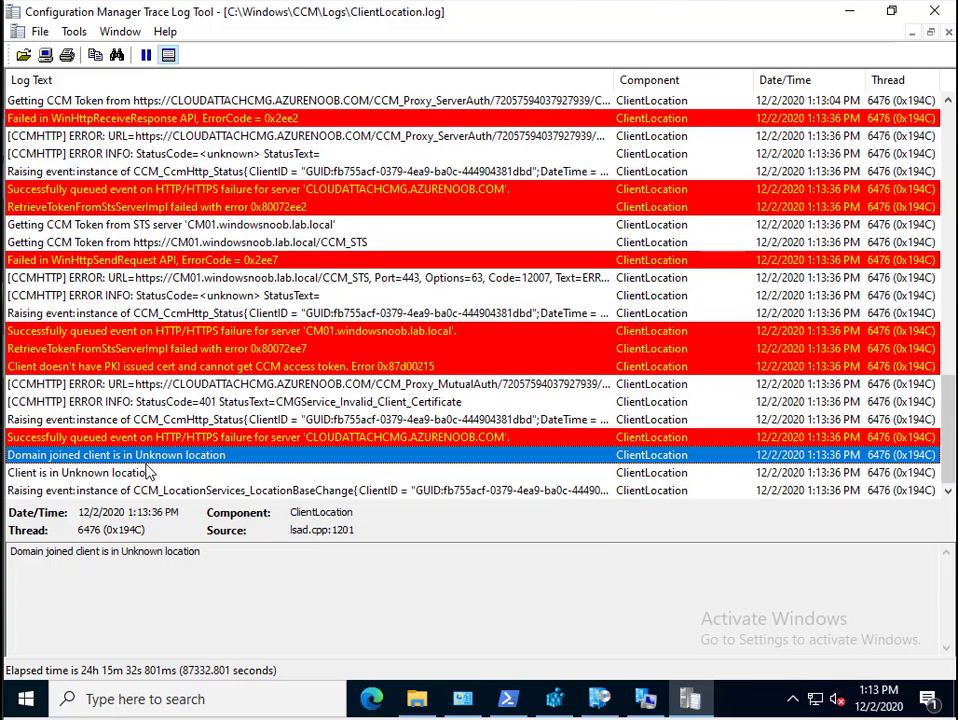
left_click(160, 472)
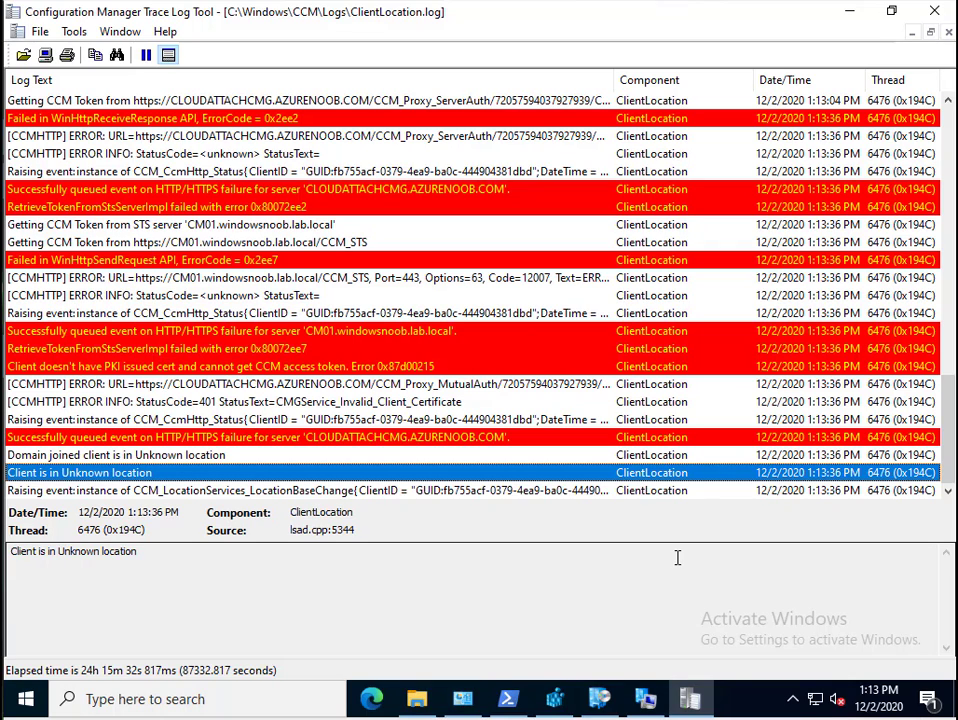
Step: Confirm Connection Type reads Currently Internet, then review the CLOUDATTACHCMG management point and configuration baselines
left_click(645, 699)
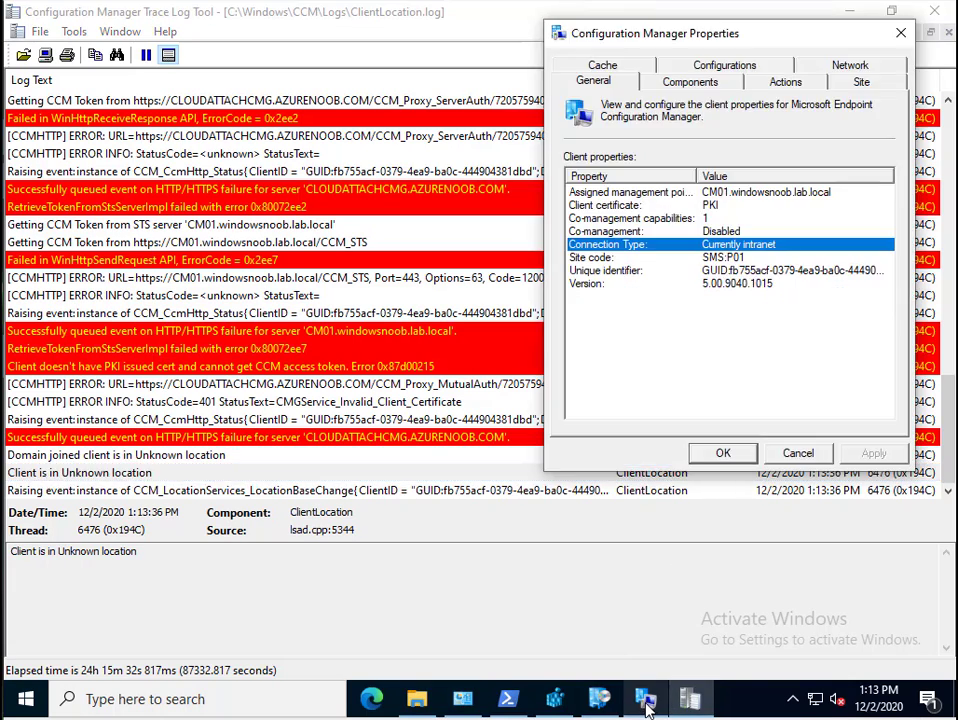
left_click(645, 699)
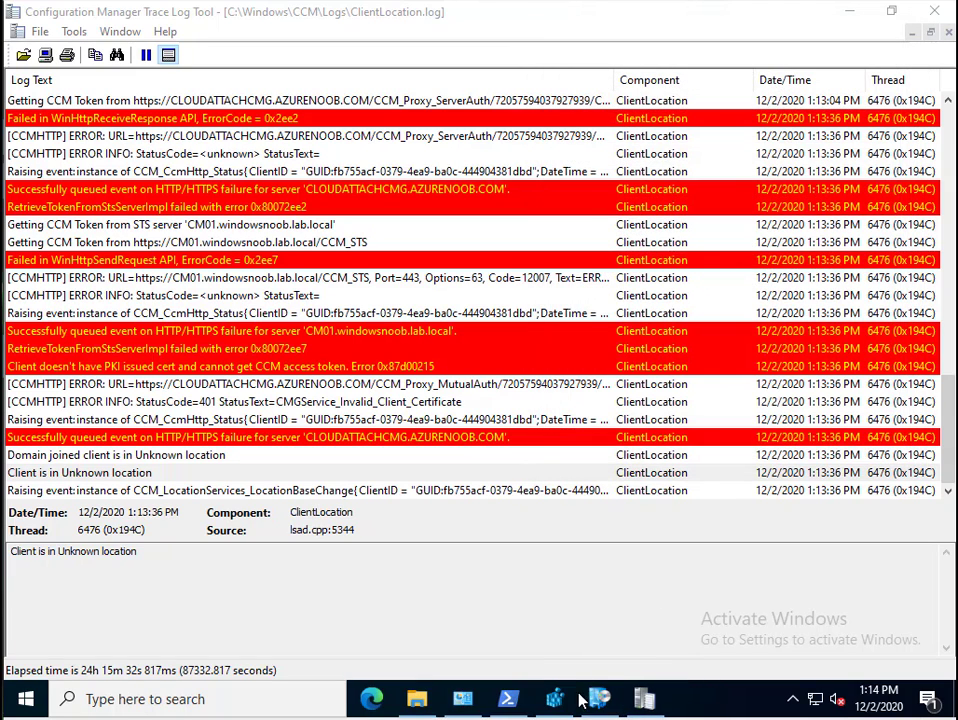
left_click(599, 699)
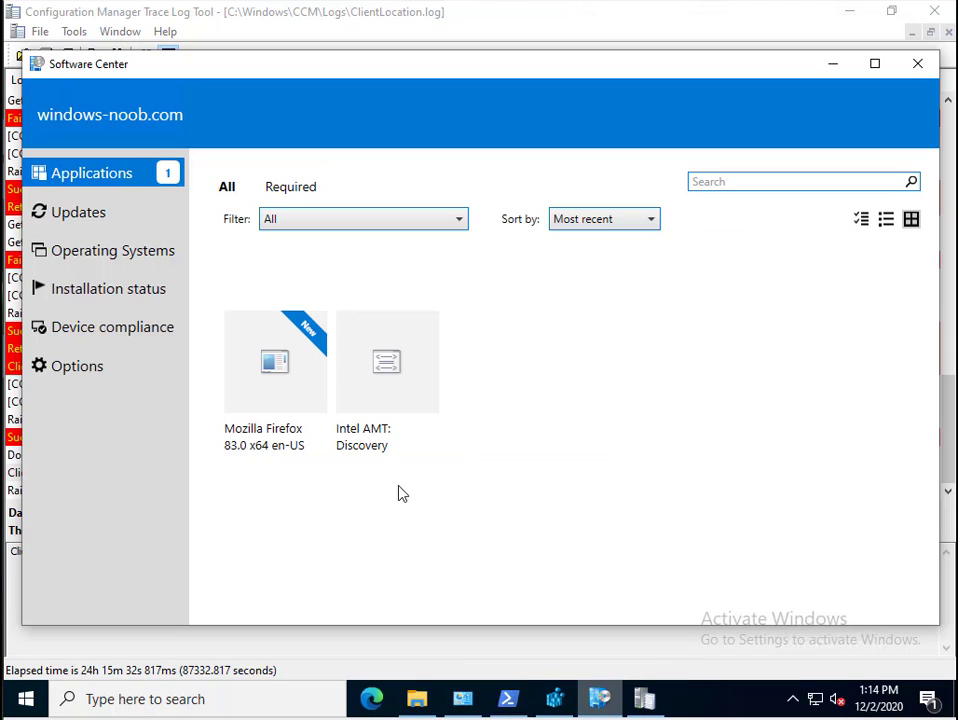
left_click(465, 700)
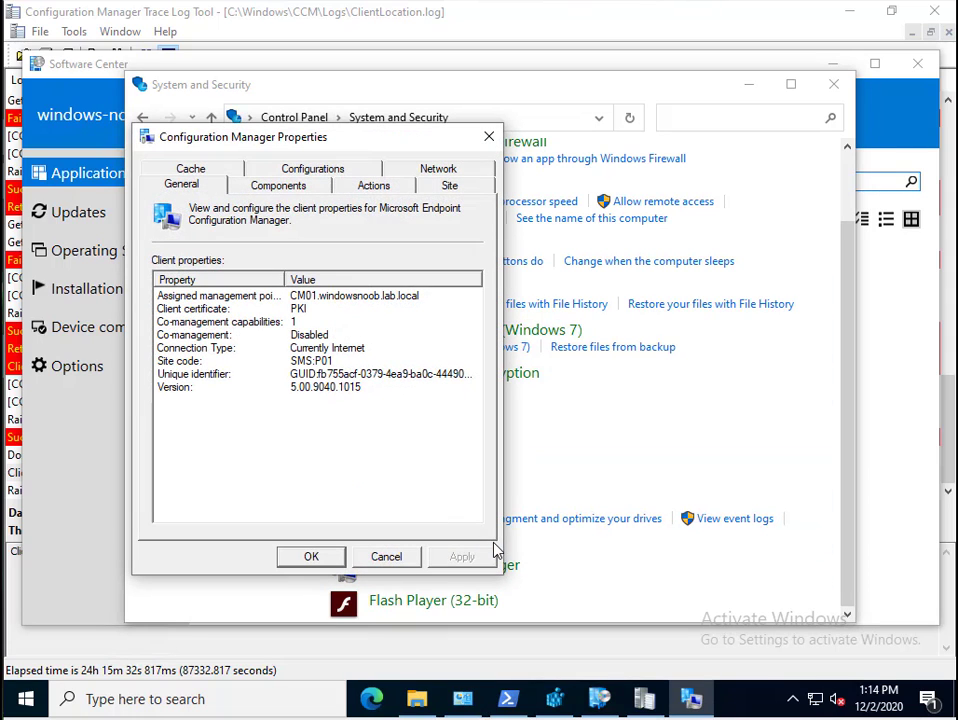
left_click(285, 350)
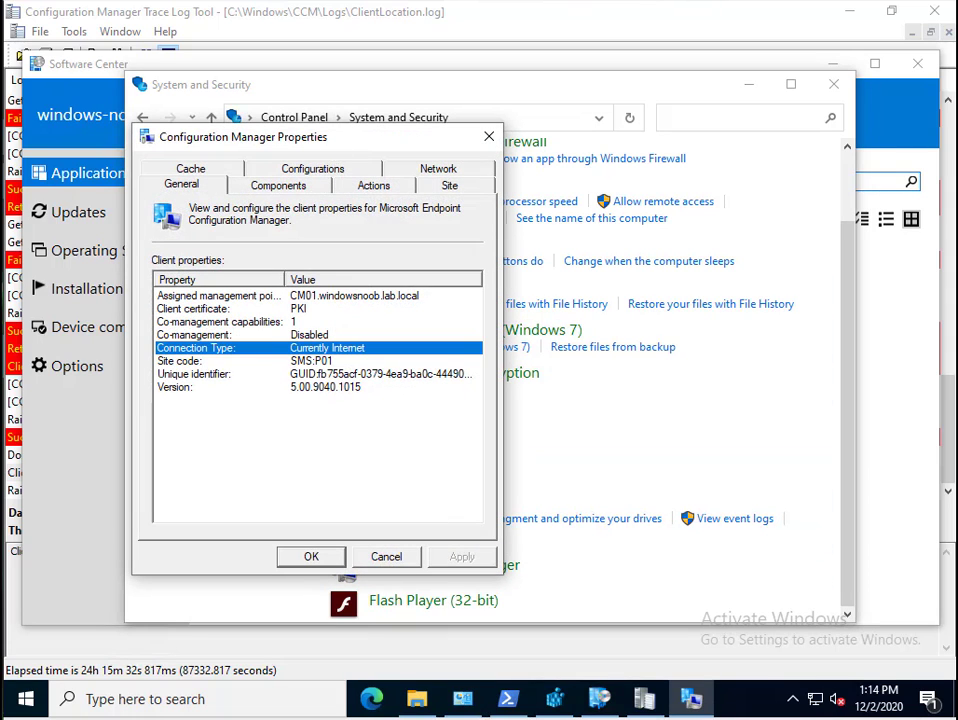
left_click_drag(330, 150, 742, 118)
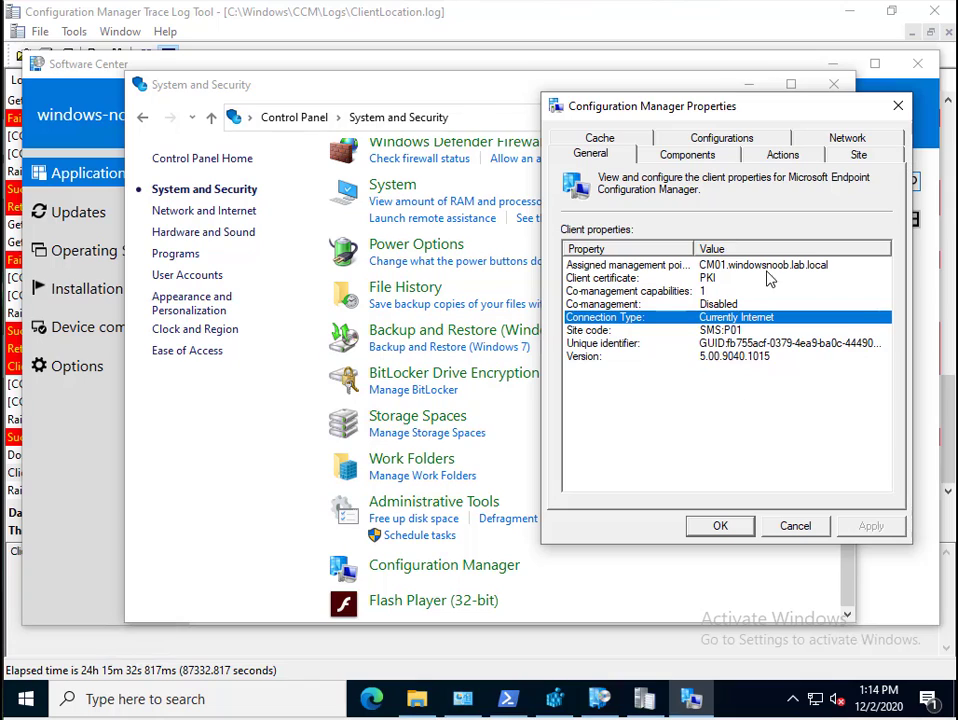
left_click(845, 139)
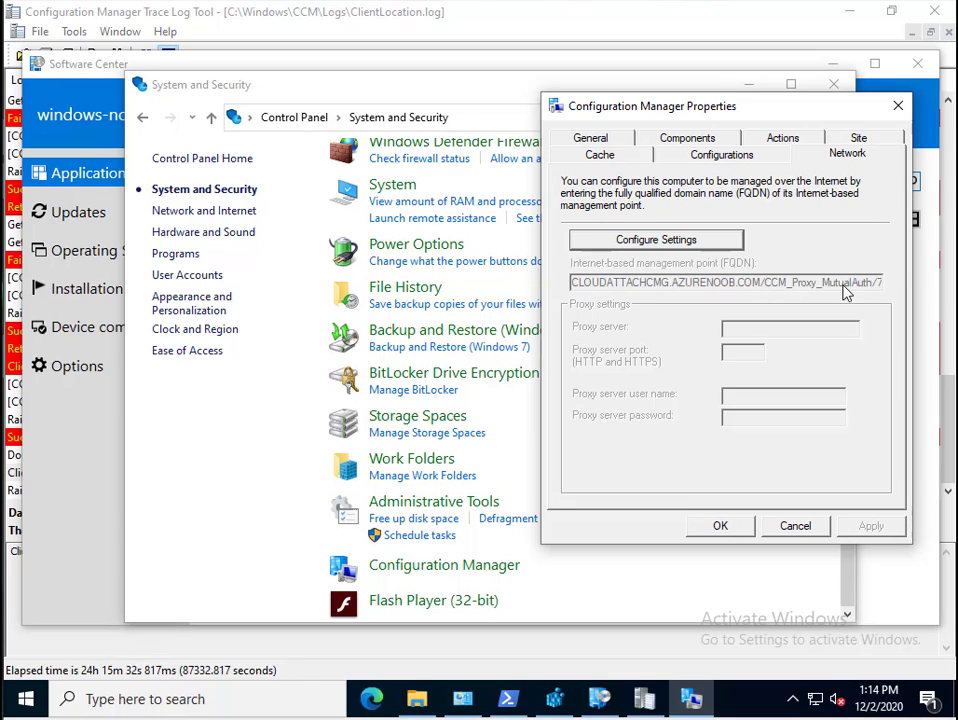
left_click(716, 157)
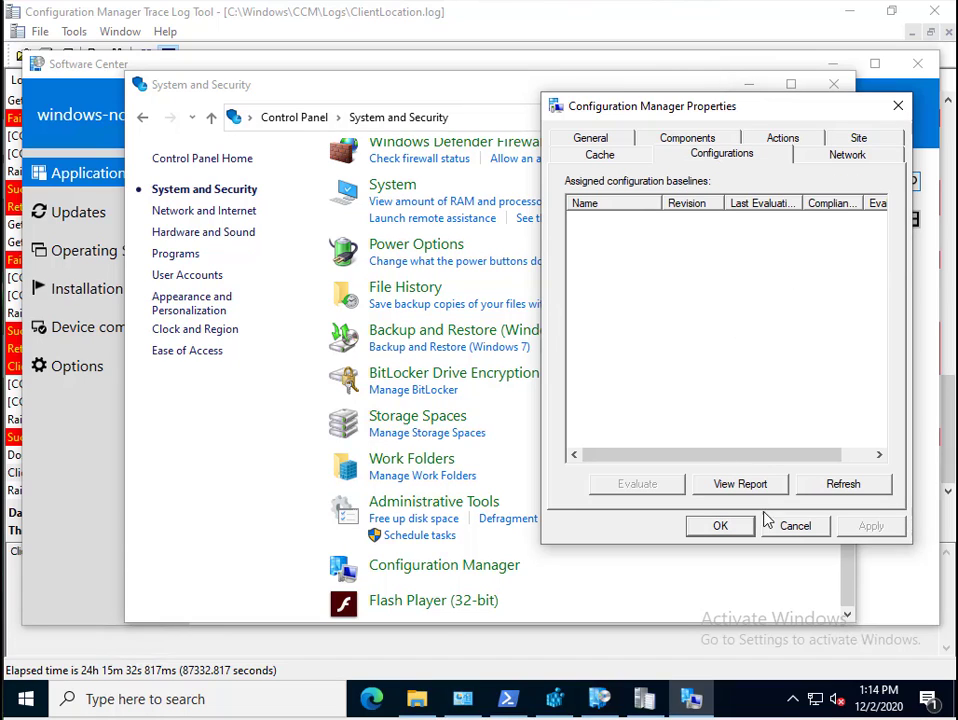
Step: Navigate File Explorer from Logs up through Windows (C:) to This PC, then return to Configuration Manager Properties
left_click(418, 699)
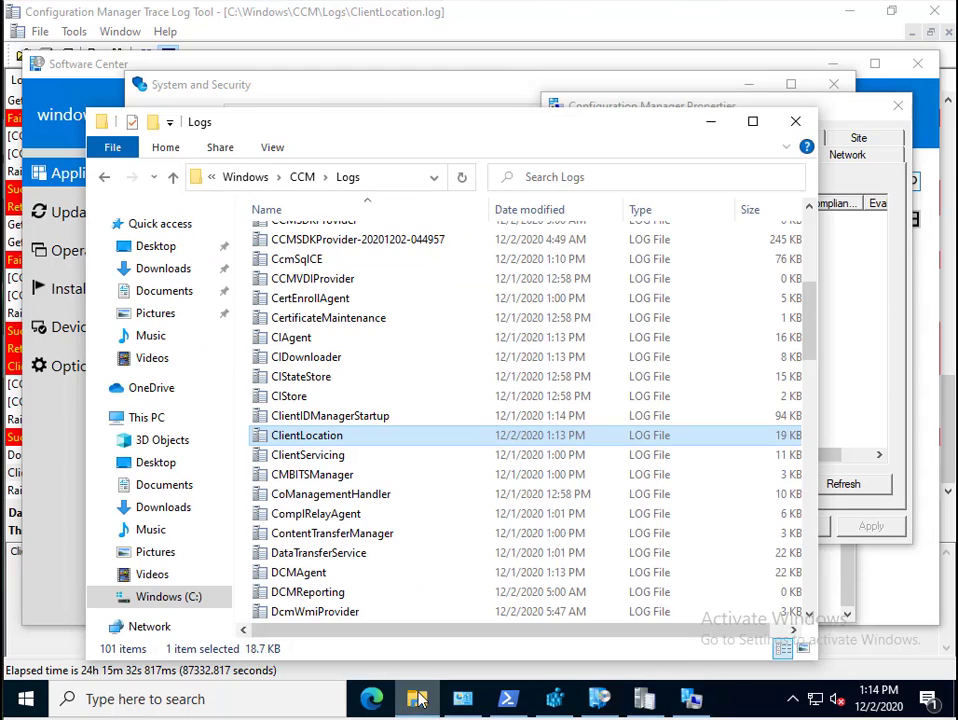
left_click(175, 605)
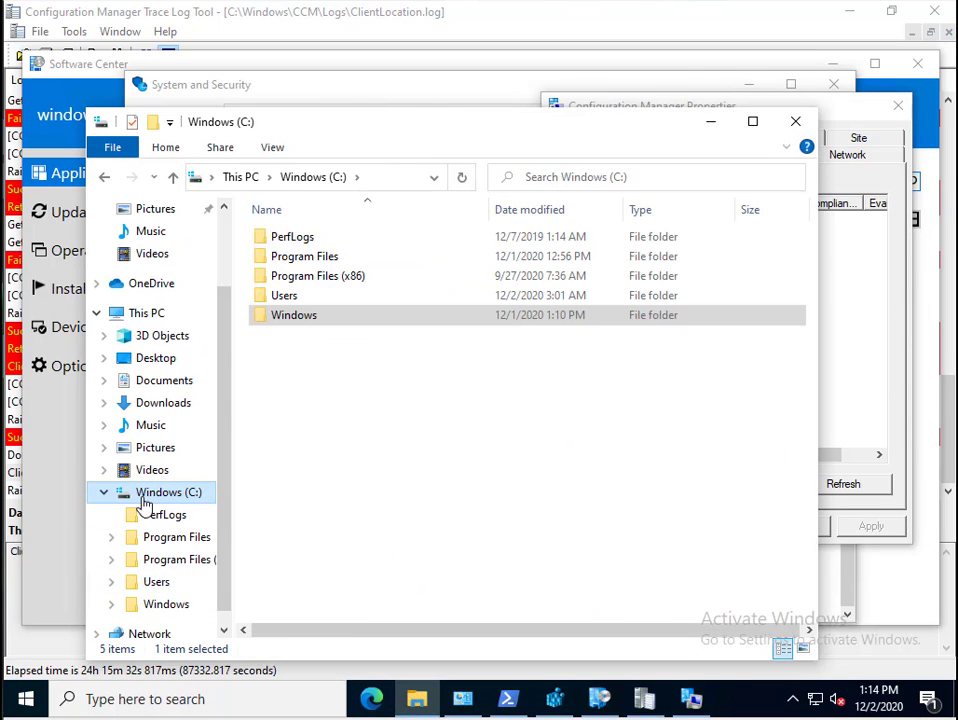
left_click(147, 314)
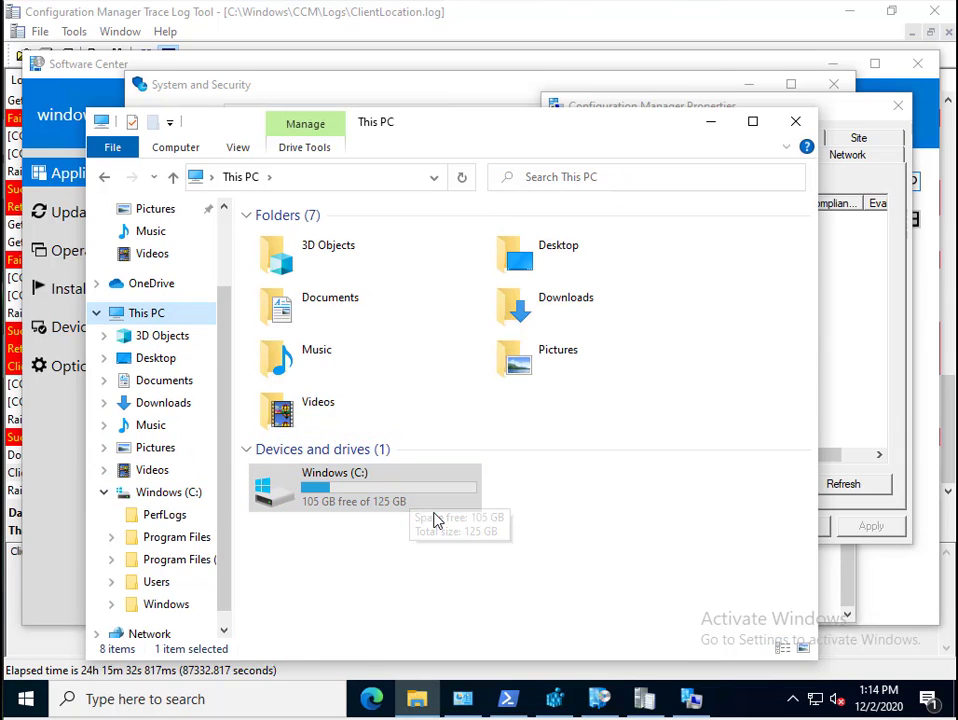
left_click(872, 193)
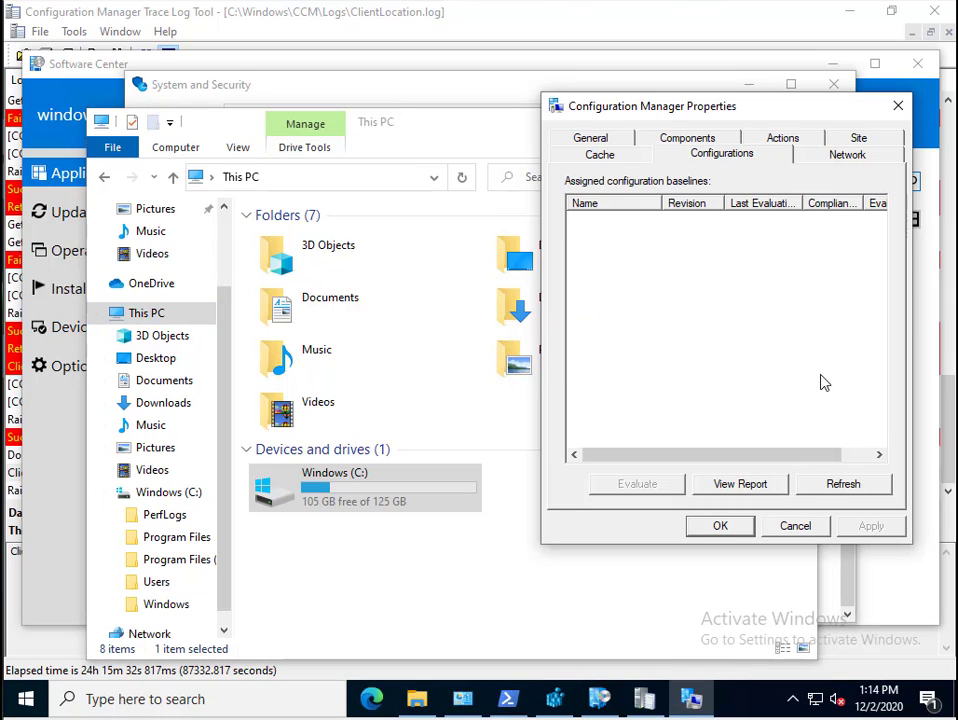
mouse_move(508, 699)
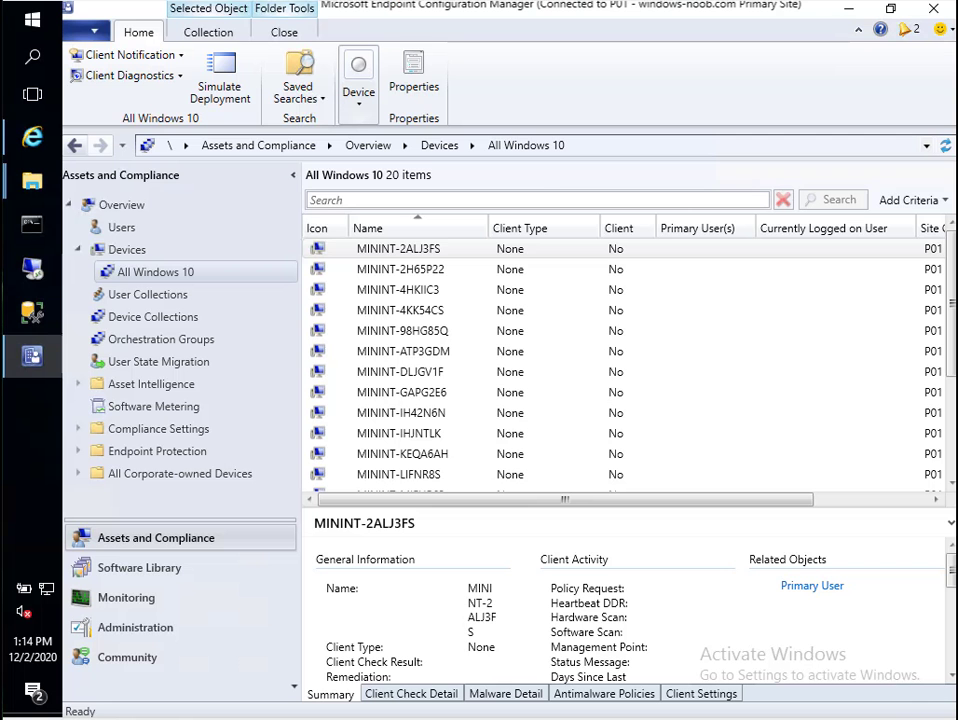
Step: List all Devices, select active client MININT-PSOMUKE, then expand Endpoint Protection
left_click(158, 252)
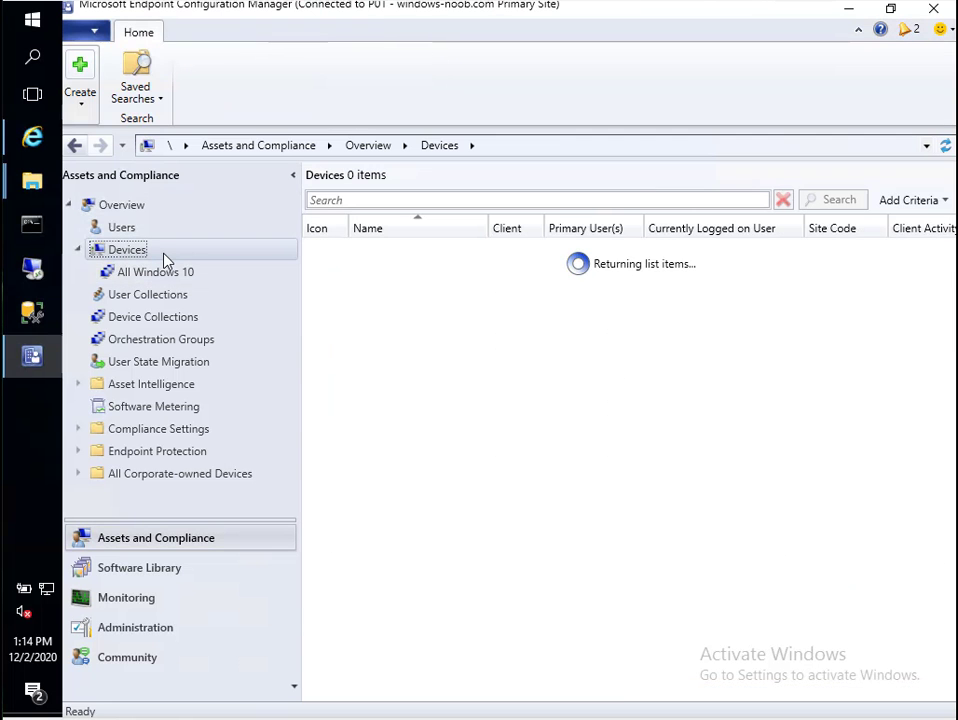
scroll(520, 380, "down", 5)
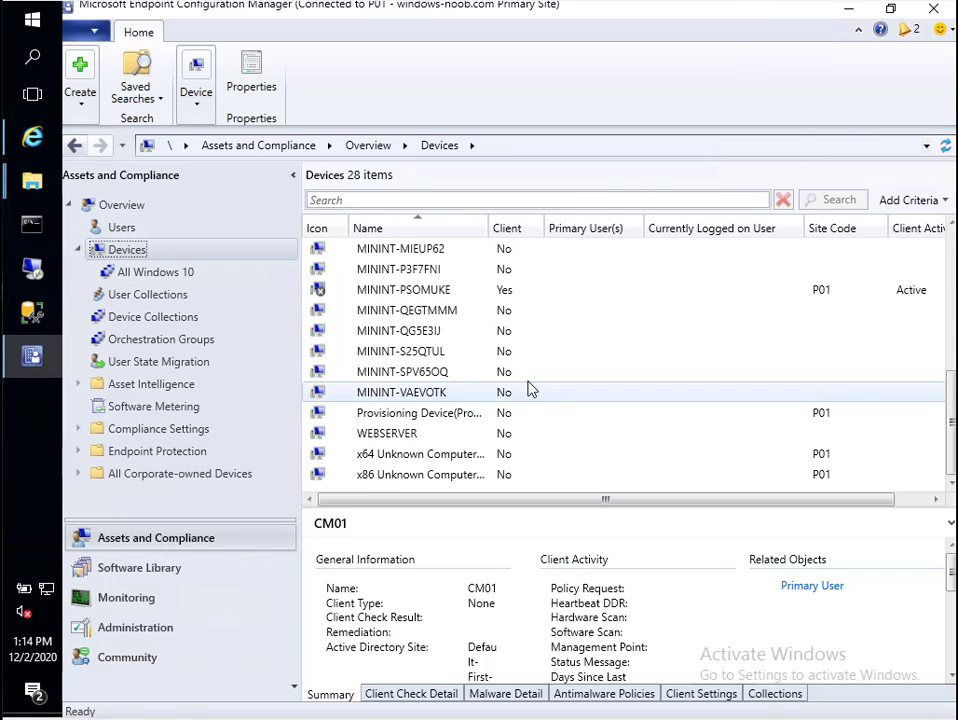
left_click(445, 290)
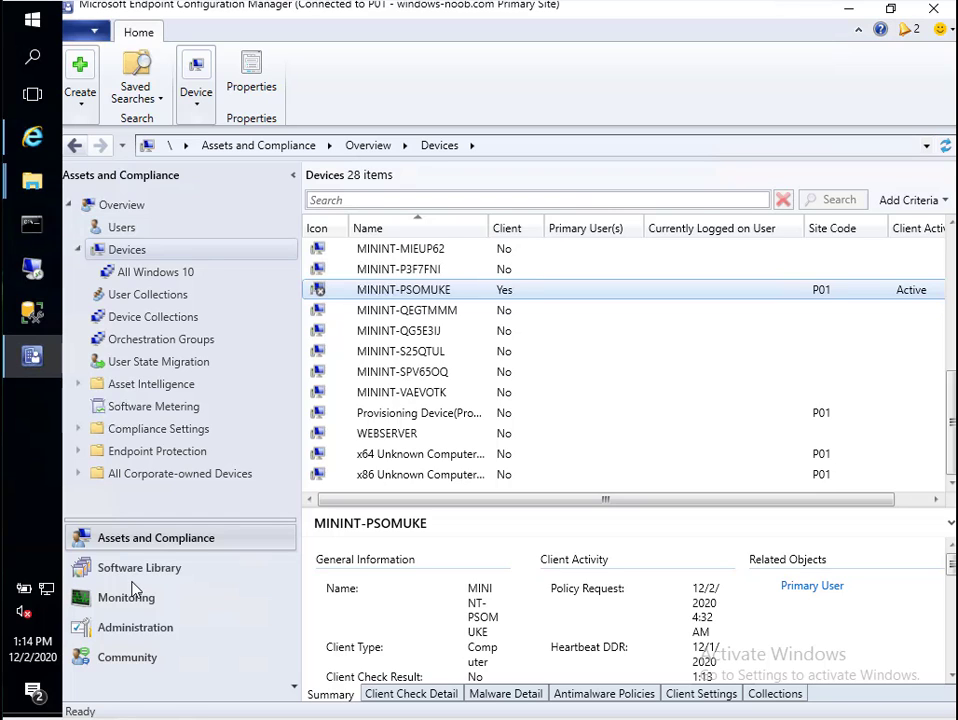
left_click(165, 452)
Step: Select the deployed BitLocker Management policy in the BitLocker Management node under Endpoint Protection
left_click(173, 496)
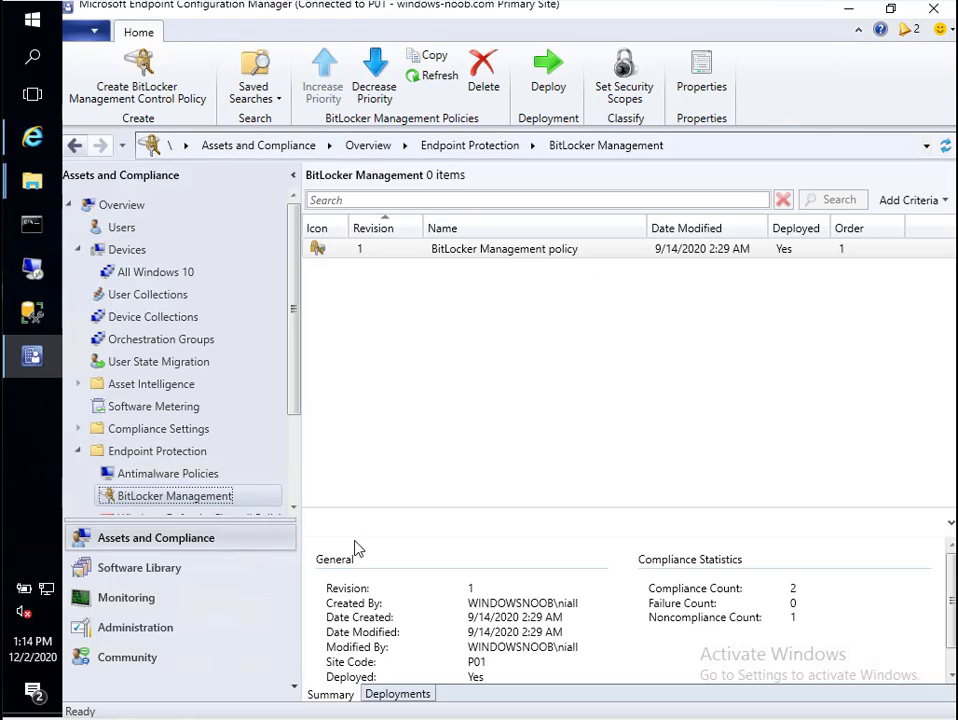
left_click(479, 252)
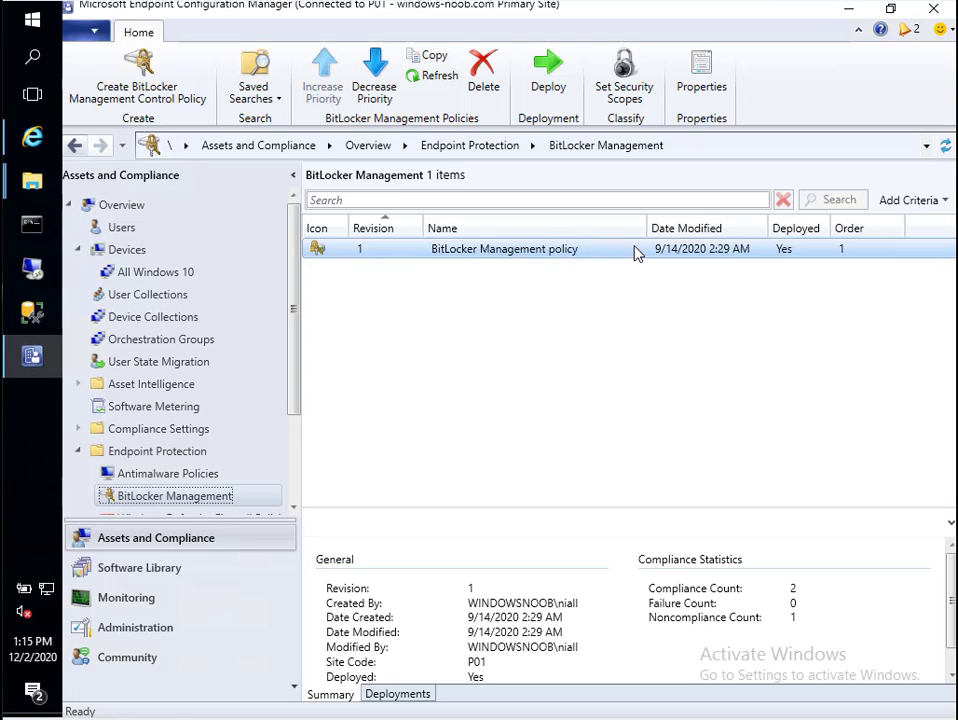
Step: Give the BitLocker Management policy the description 'editing existing policy after upgrad'
right_click(558, 257)
left_click(445, 440)
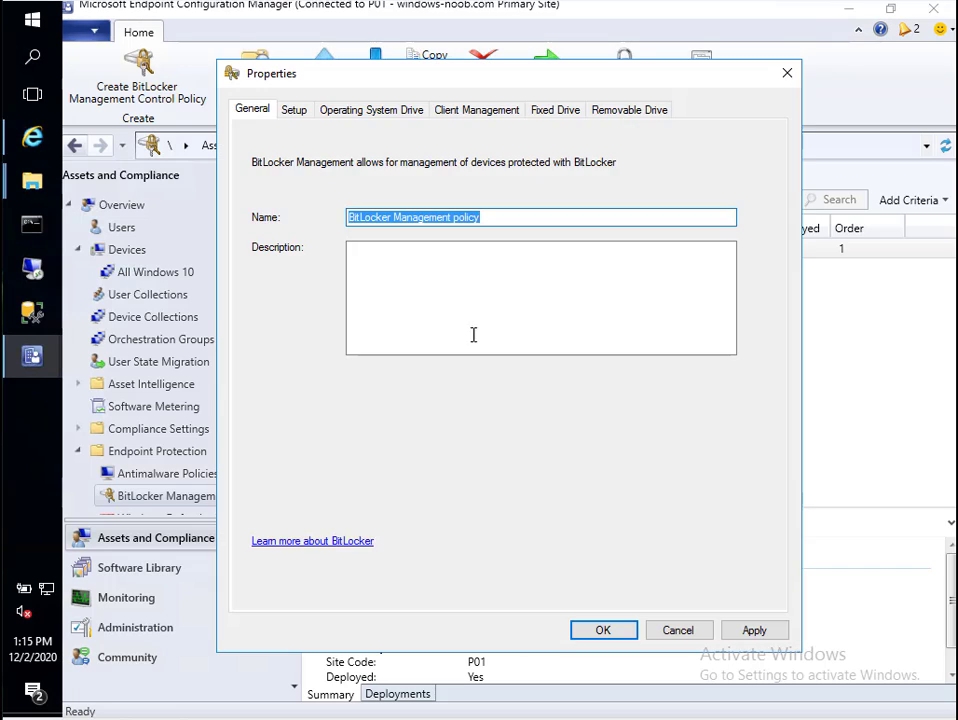
left_click(474, 300)
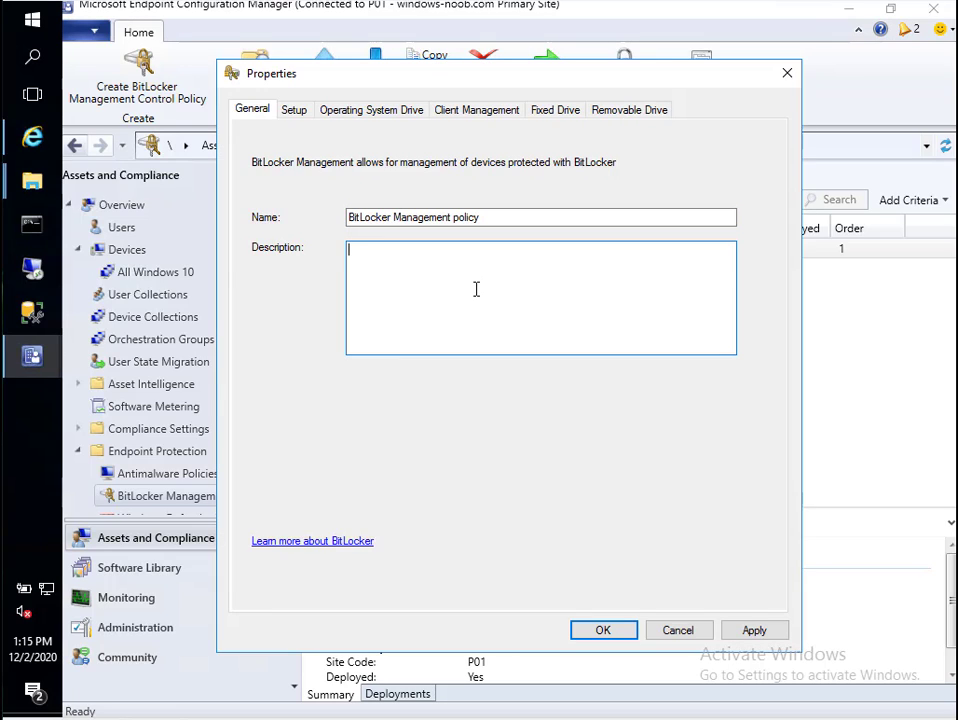
type("editing existing policy a")
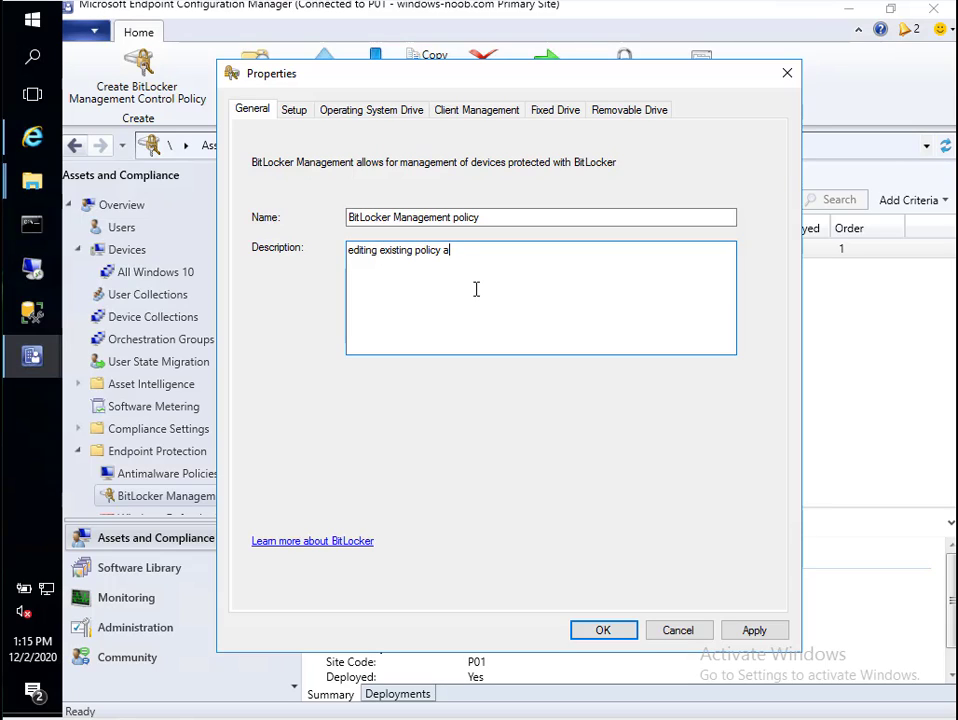
type("fter upgrade to 2010")
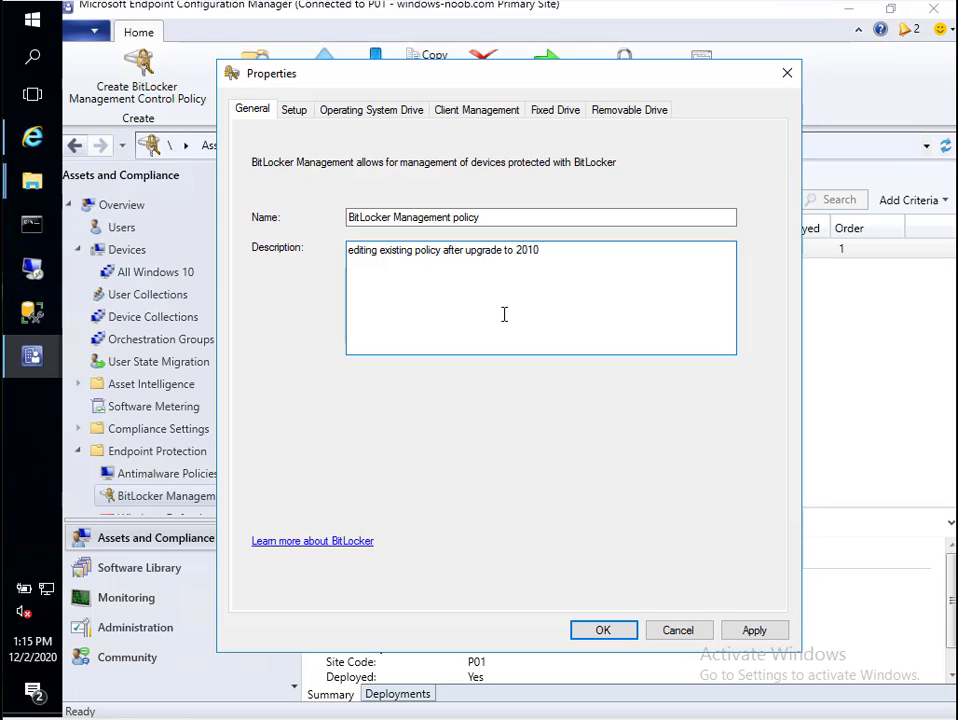
Step: Set the client status checking frequency to 1 minute and apply the policy changes
left_click(474, 118)
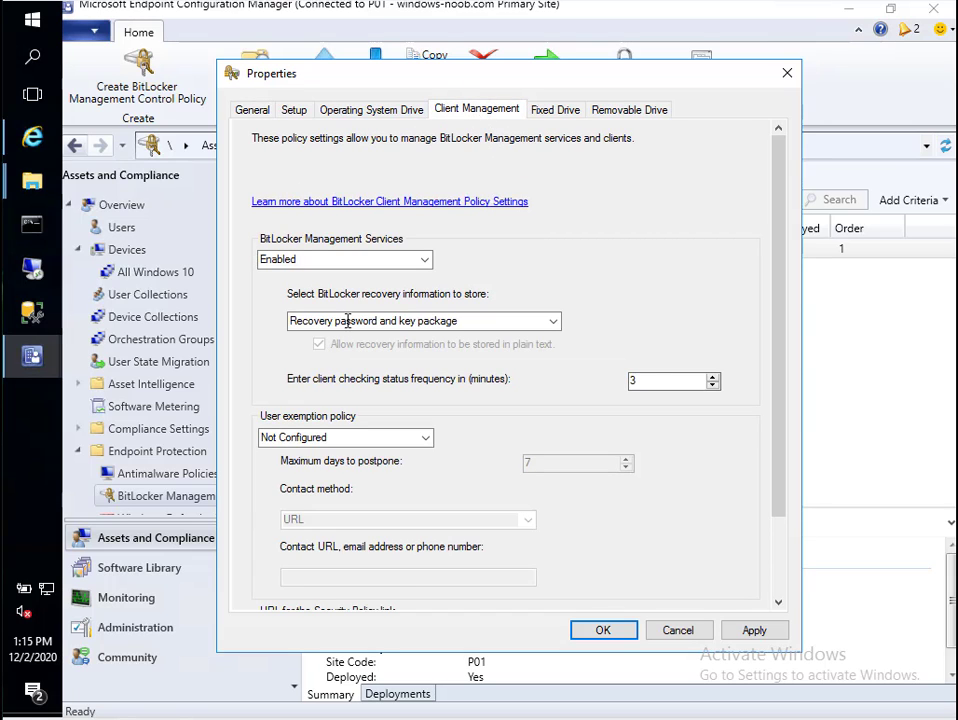
mouse_move(522, 458)
left_click(660, 380)
left_click(757, 632)
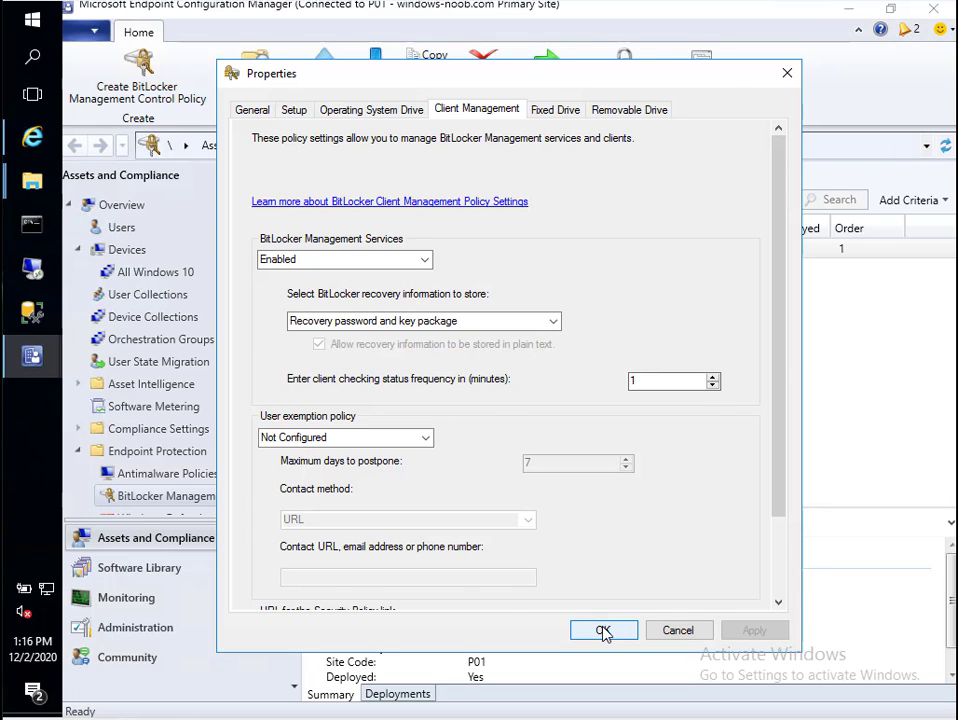
left_click(604, 630)
left_click(359, 249)
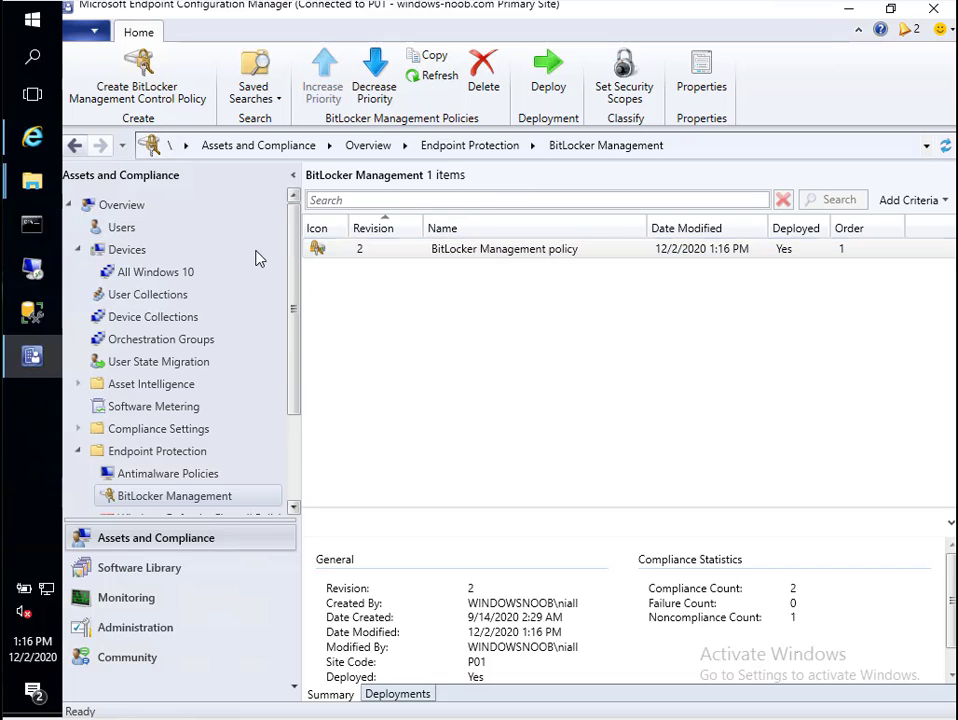
Step: From All Devices, add MININT-PSOMUKE to the BitLocker Management - Enable Encryption collection
left_click(143, 252)
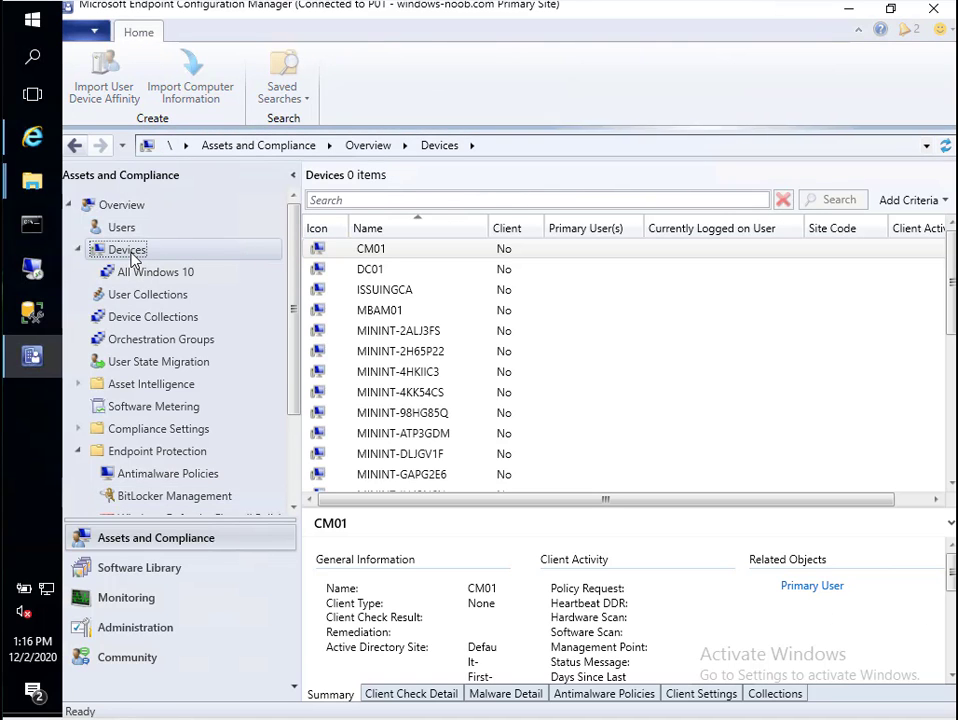
scroll(468, 372, "down", 2)
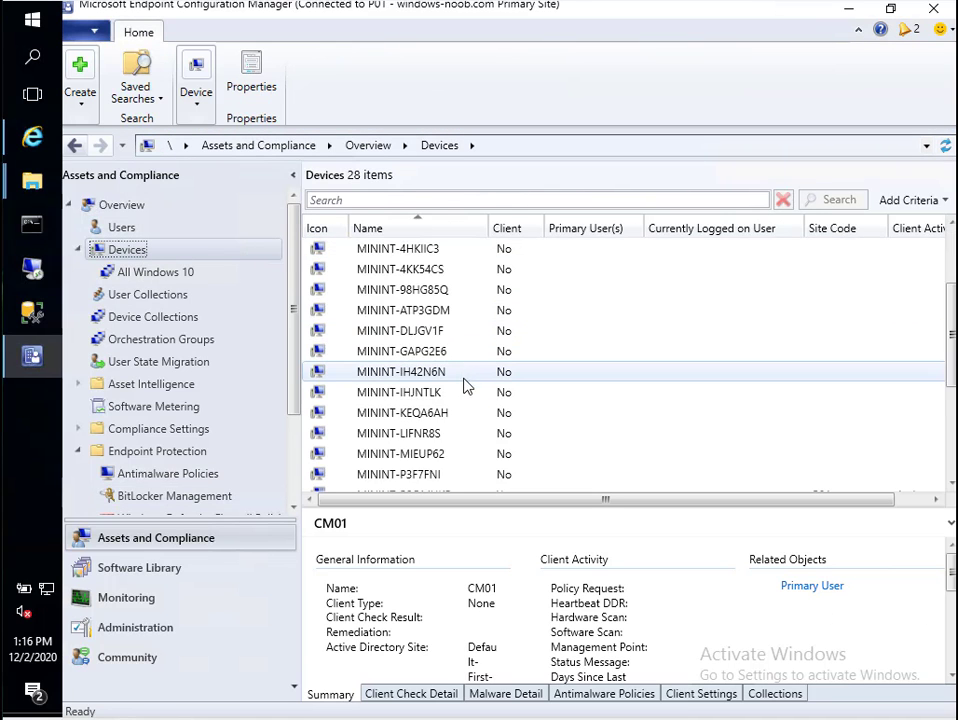
scroll(465, 383, "down", 2)
left_click(452, 378)
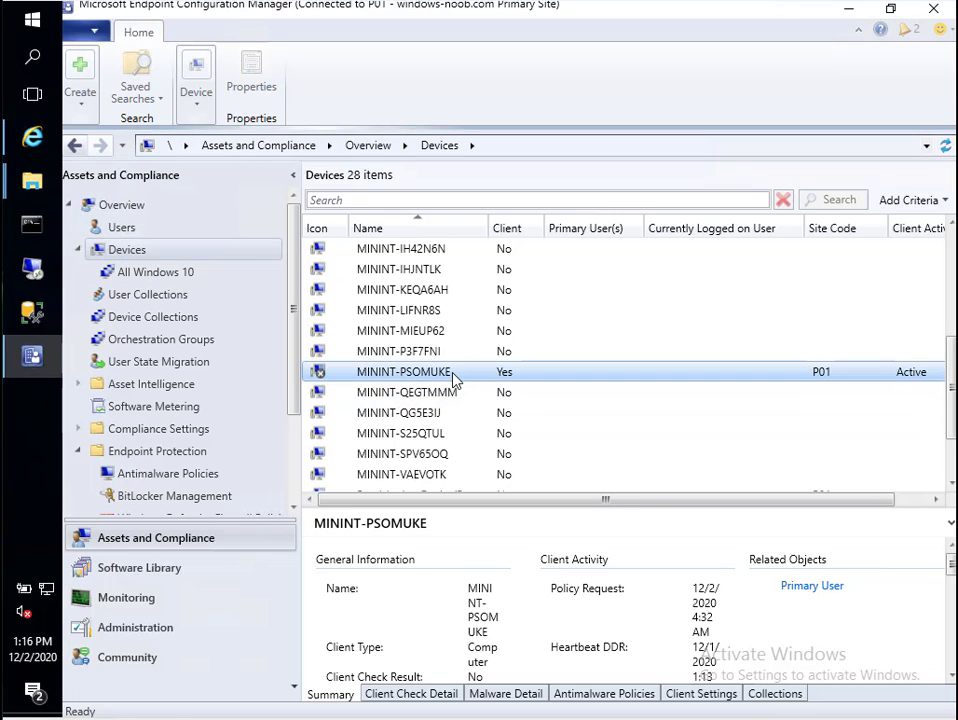
right_click(453, 379)
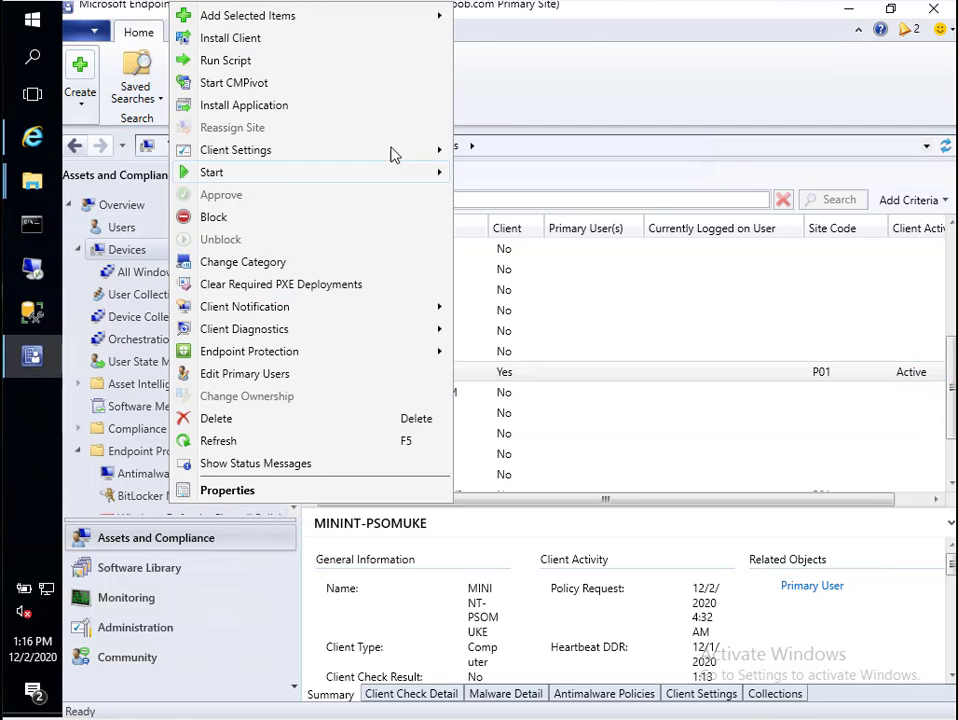
mouse_move(357, 17)
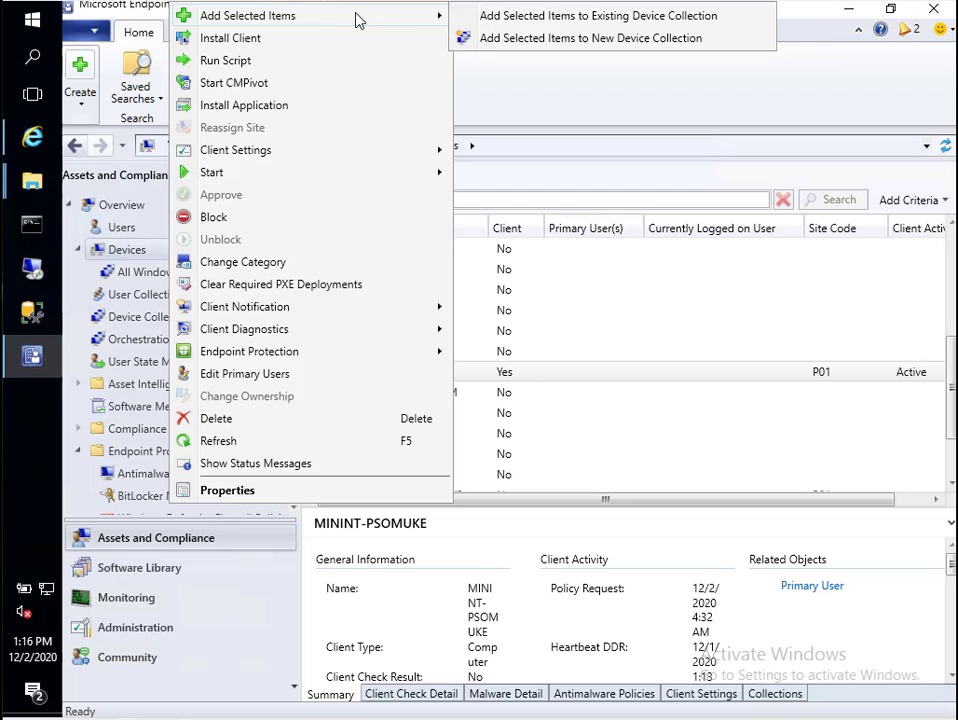
left_click(541, 15)
left_click(440, 244)
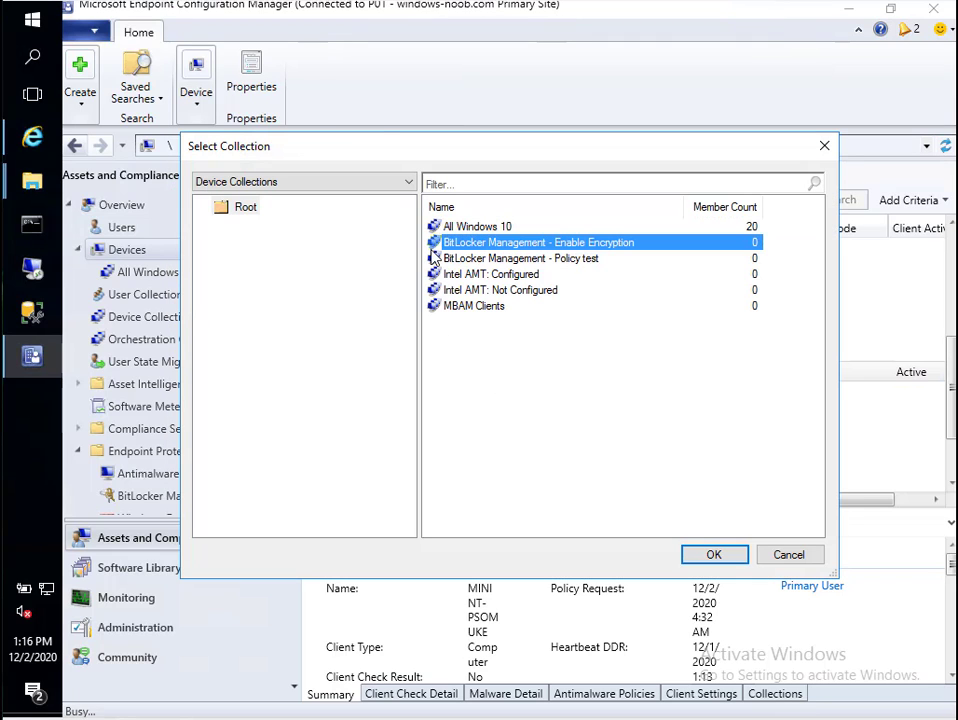
left_click(714, 555)
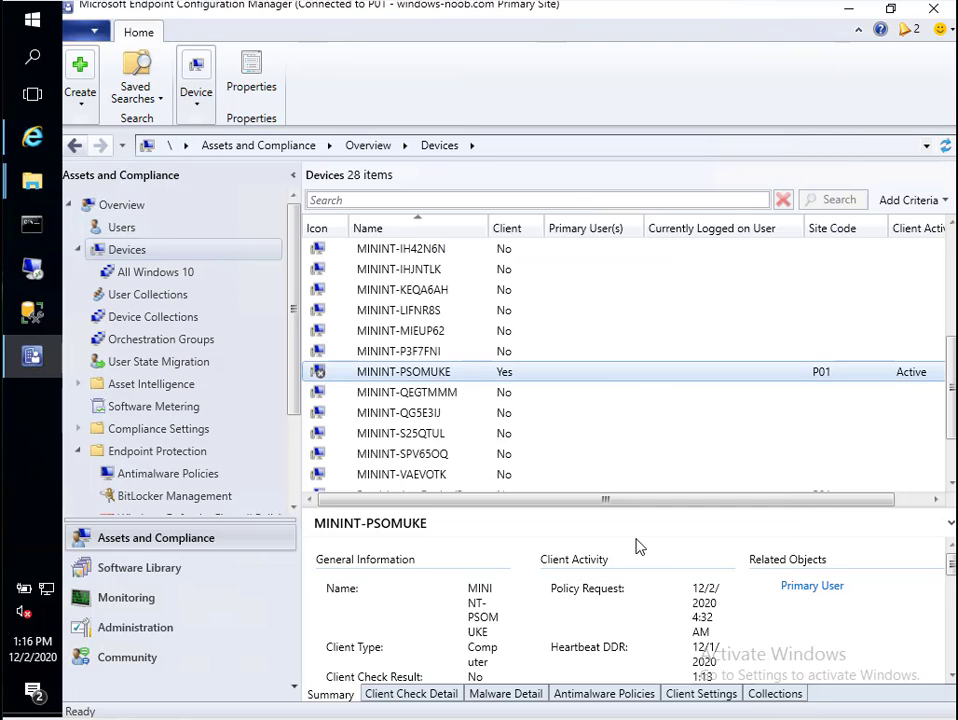
Step: Refresh Device Collections and check that BitLocker Management - Enable Encryption now shows 1 member
left_click(157, 318)
left_click(463, 372)
left_click(945, 146)
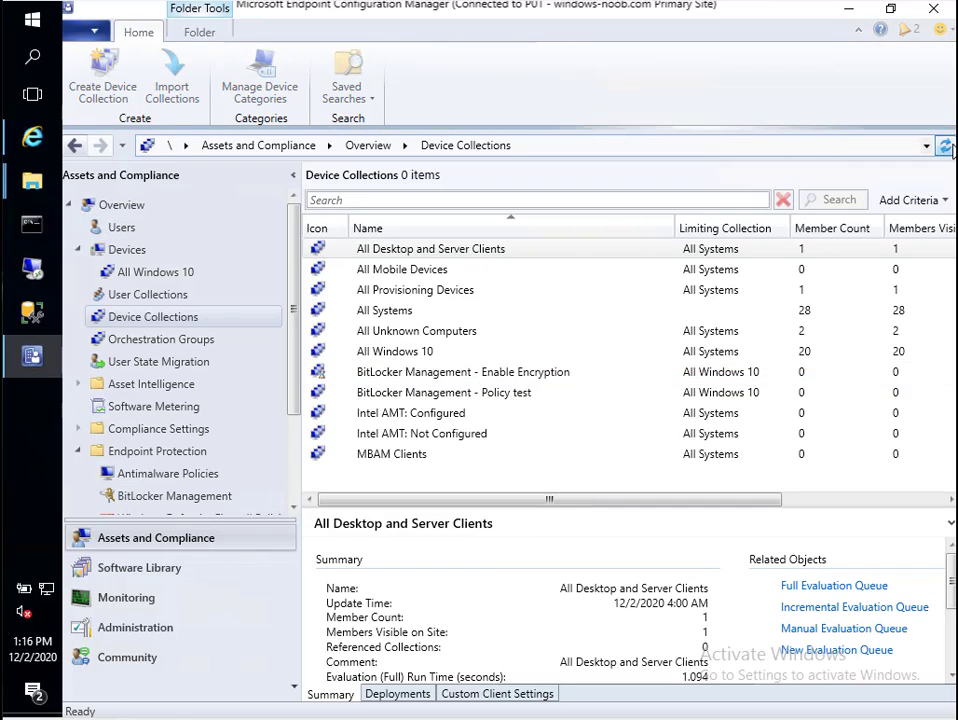
left_click(527, 374)
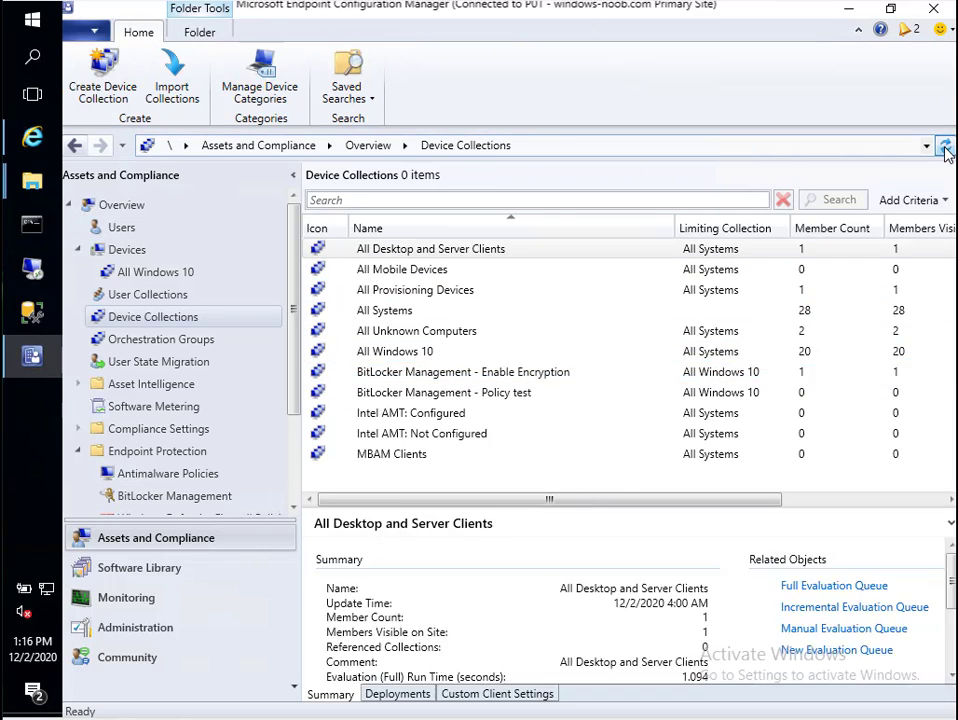
left_click(555, 375)
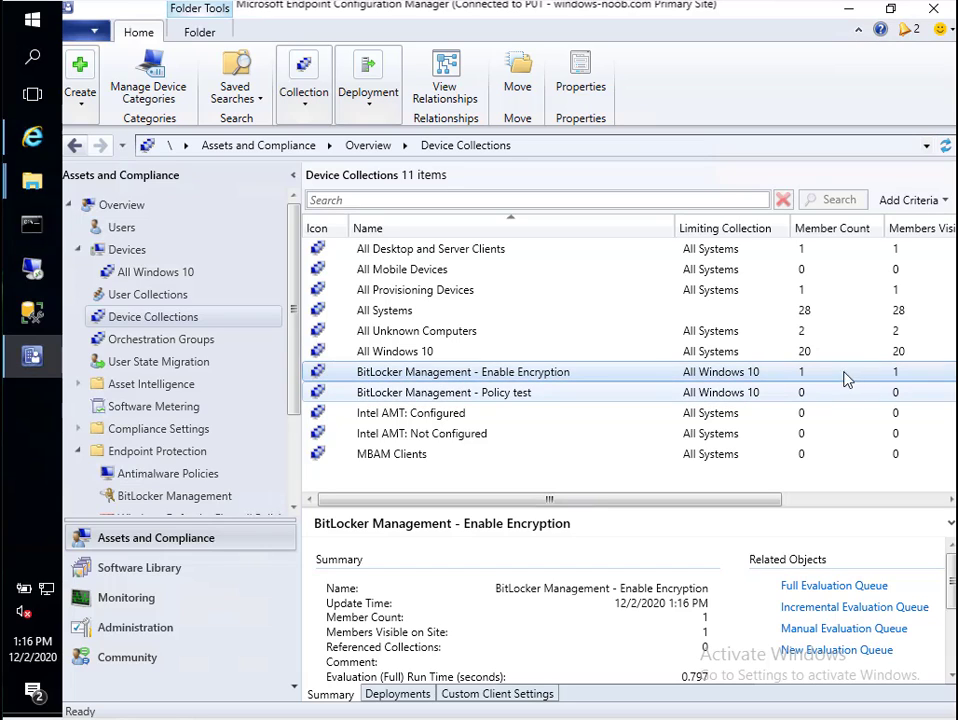
right_click(512, 377)
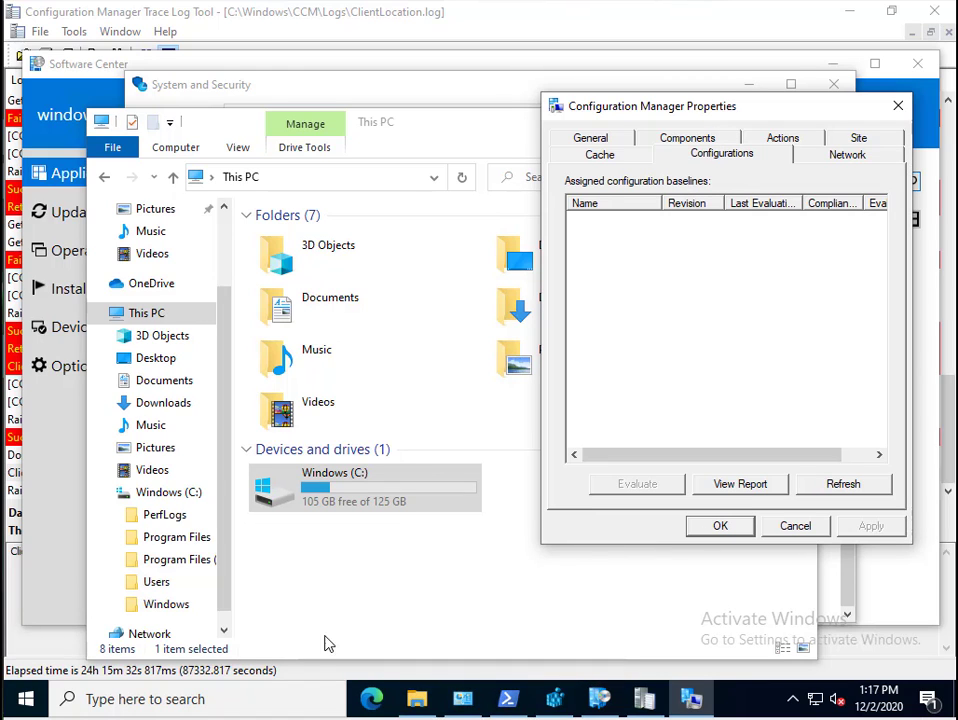
Step: Open Programs and Features from Control Panel, refresh it, and return to Configuration Manager Properties
left_click(463, 706)
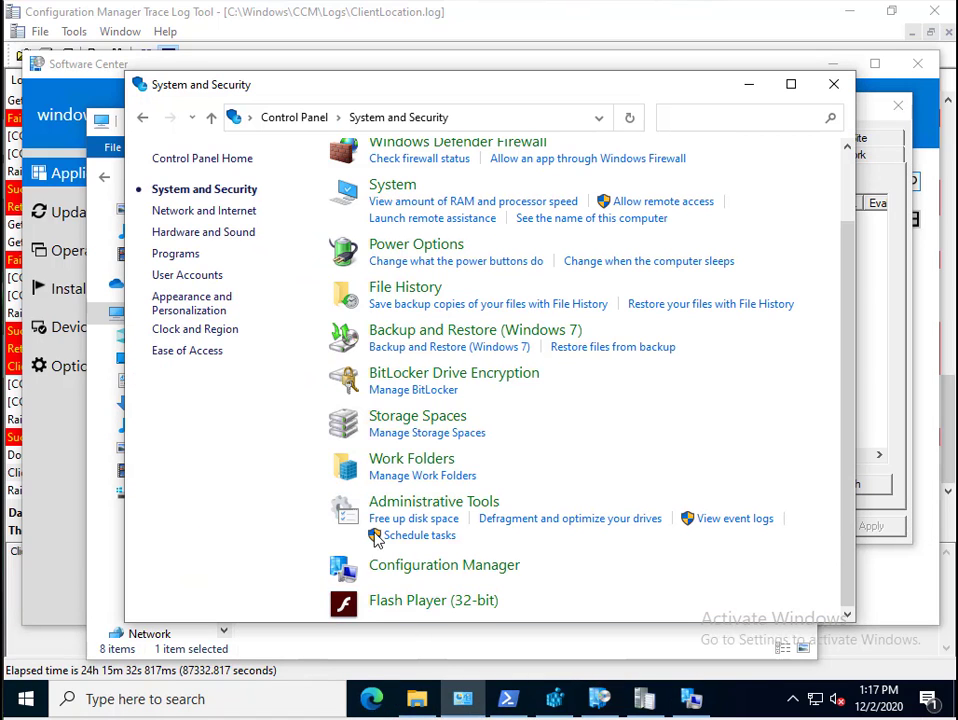
left_click(202, 160)
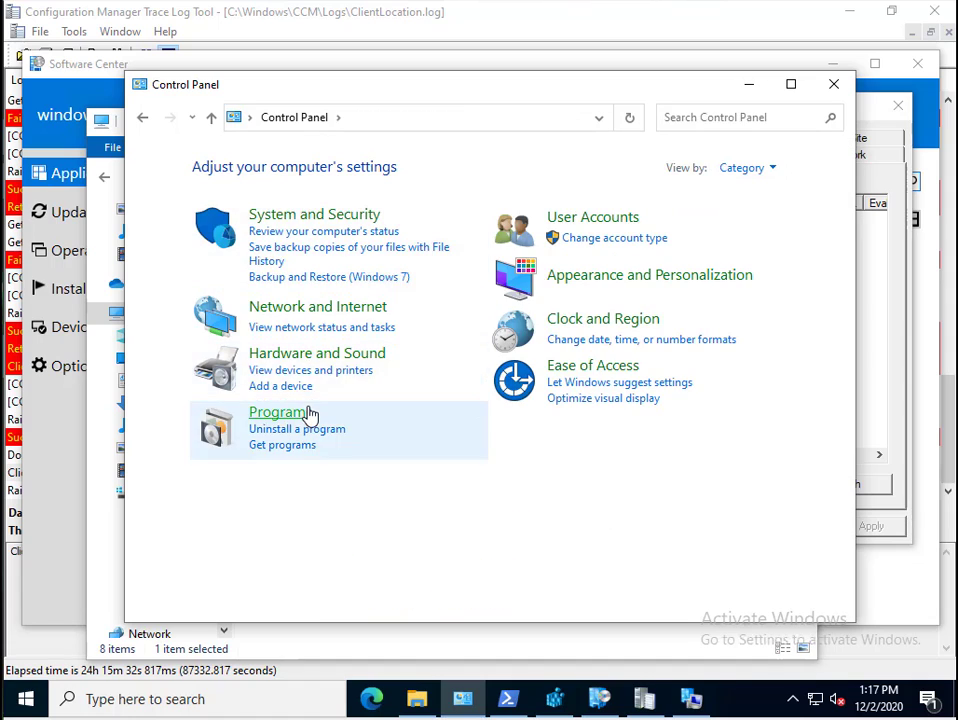
left_click(305, 414)
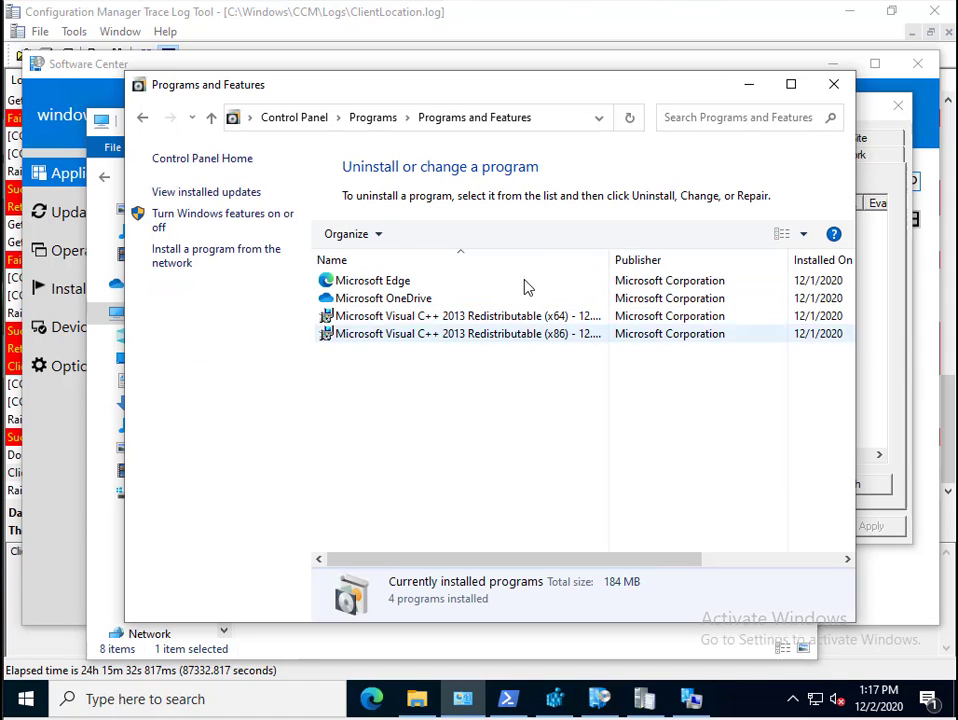
left_click(631, 119)
left_click(890, 180)
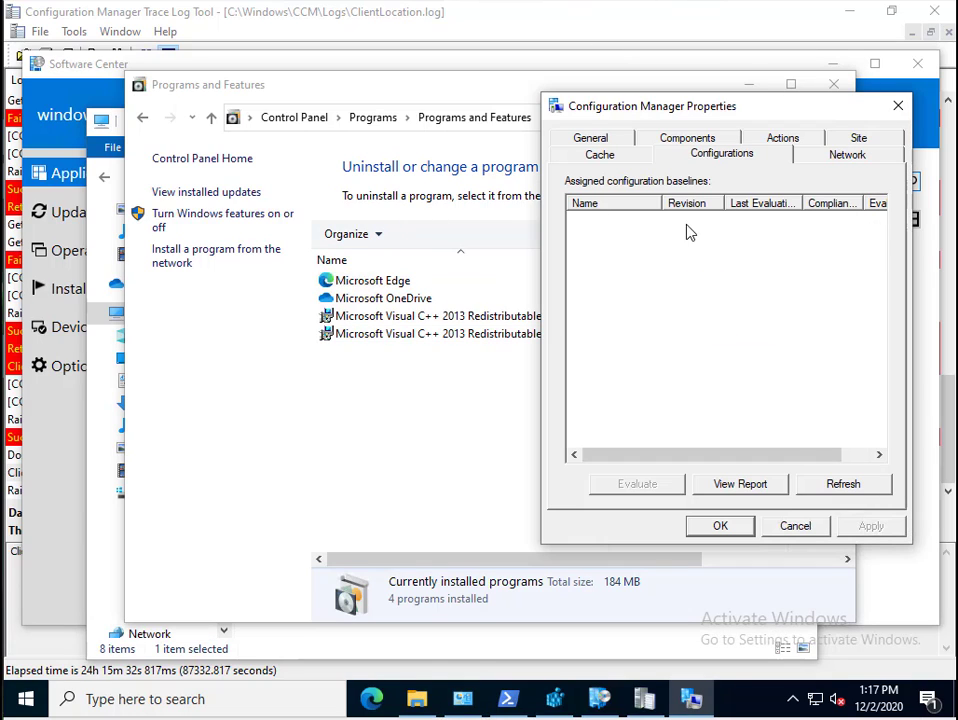
Step: Run the Machine Policy Retrieval & Evaluation Cycle from the client's Actions list and acknowledge the notice
left_click(784, 140)
left_click(646, 310)
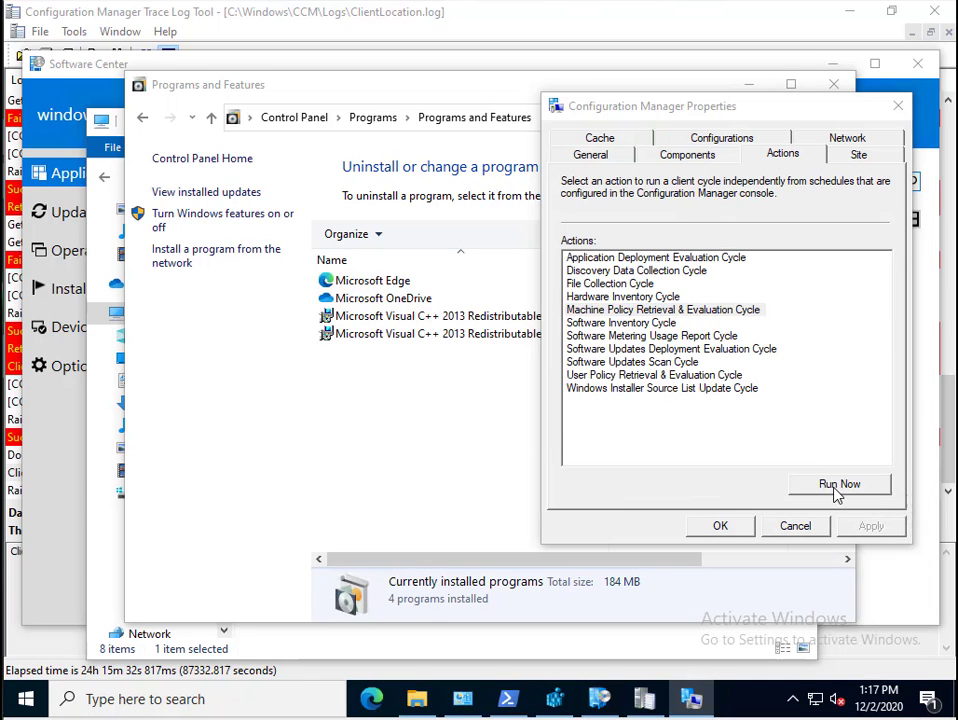
left_click(800, 484)
left_click(849, 487)
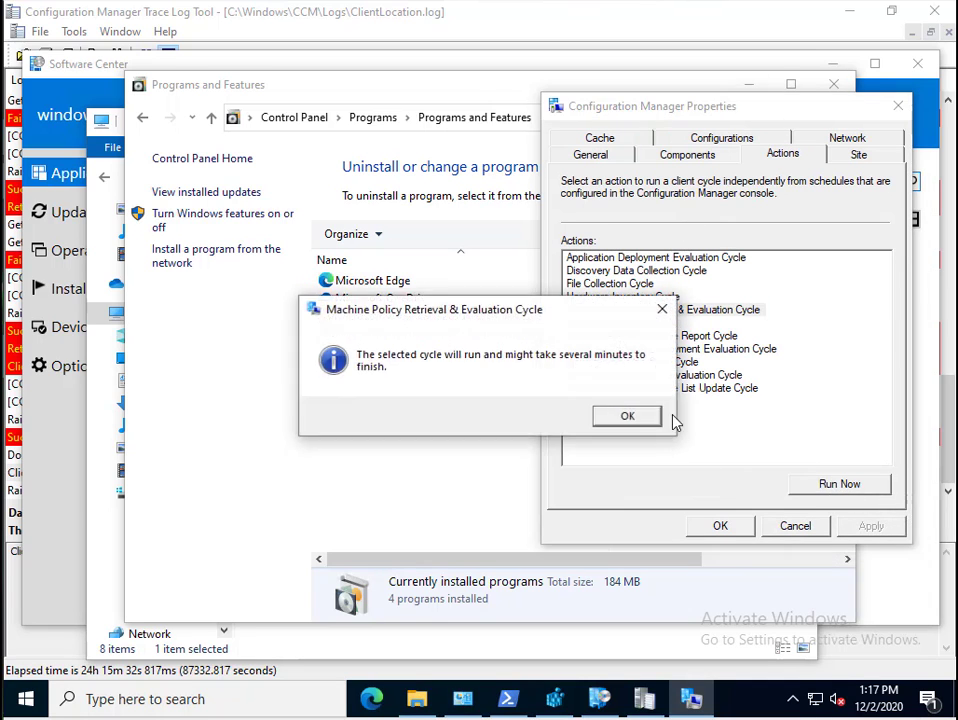
left_click(626, 416)
left_click(805, 484)
left_click(631, 421)
left_click(812, 487)
left_click(626, 421)
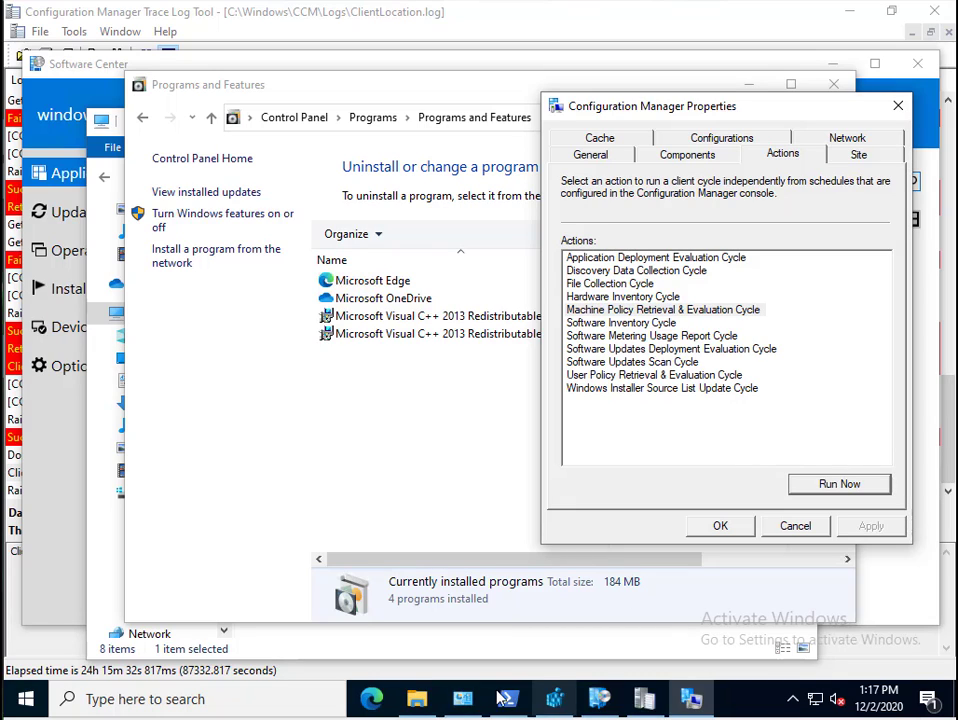
Step: Browse to C:\Windows\CCM\Logs and open BitlockerManagementHandler.log in the trace log viewer
left_click(417, 705)
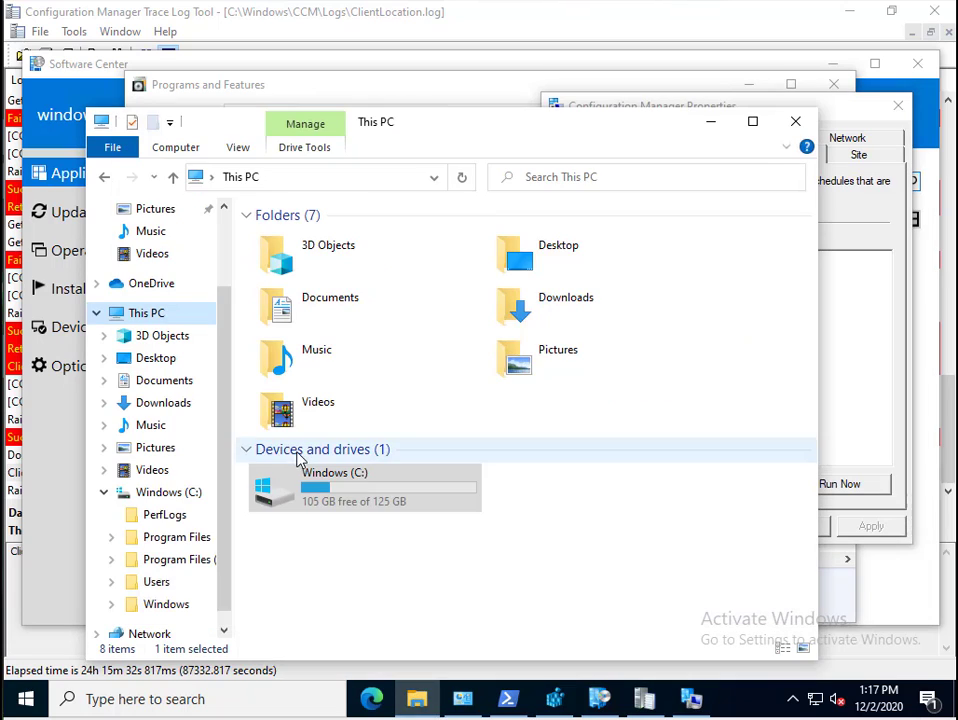
double_click(318, 490)
double_click(299, 318)
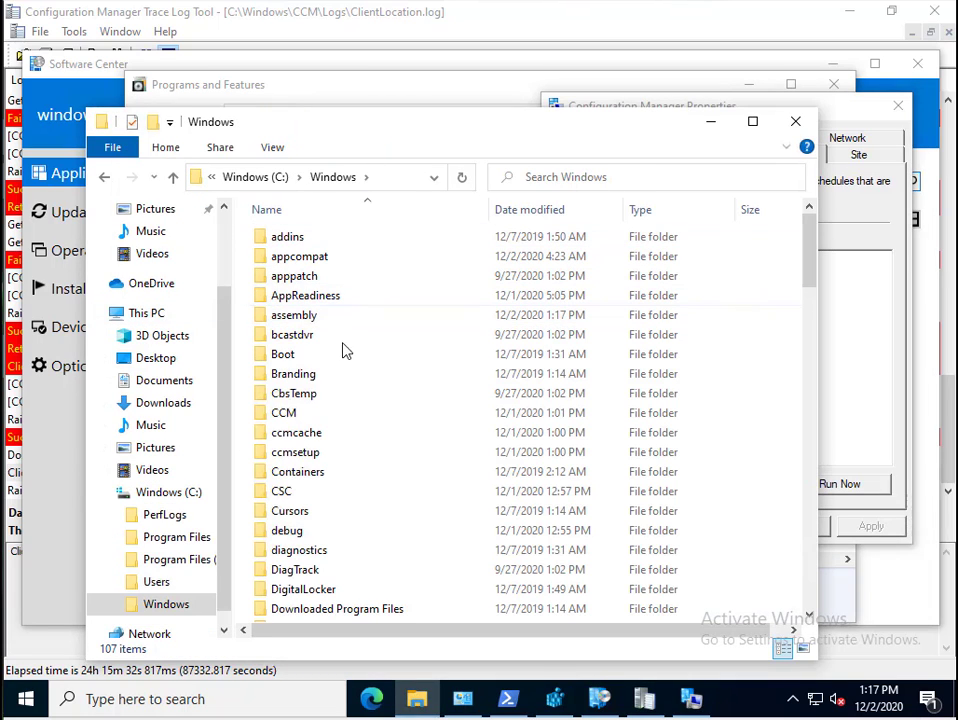
double_click(316, 412)
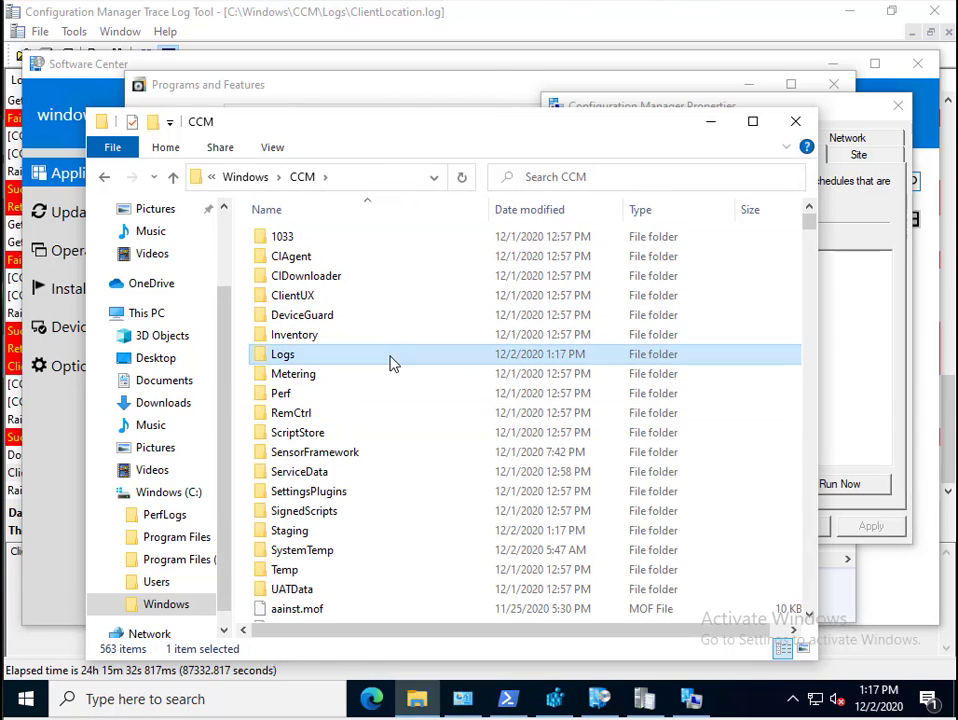
double_click(391, 358)
double_click(354, 371)
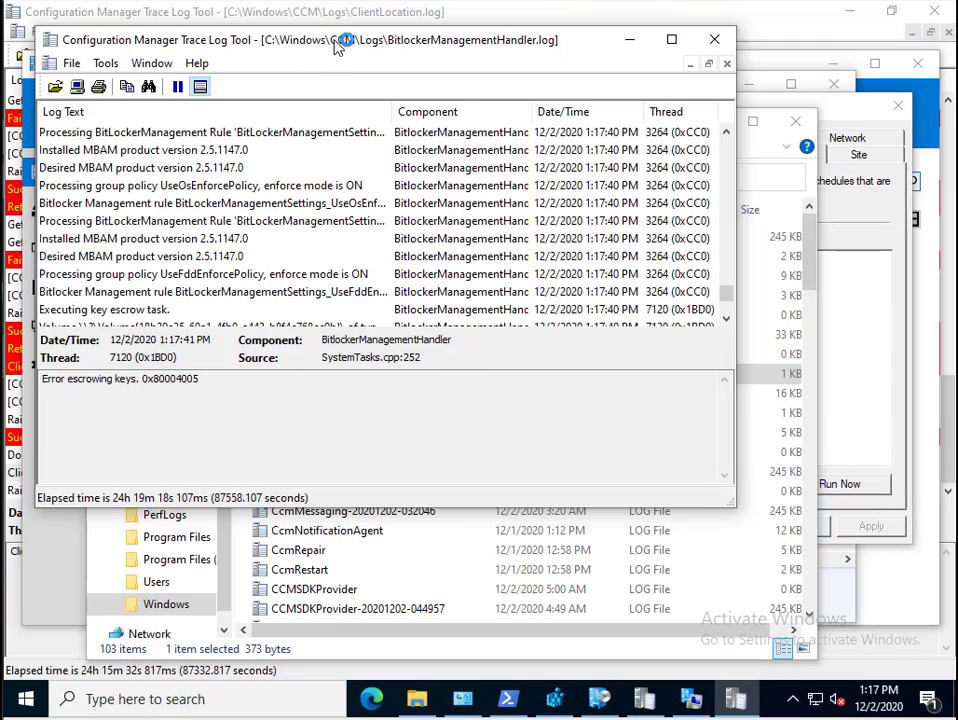
Step: Maximize CMTrace, scroll BitlockerManagementHandler.log to the red key escrow errors, then switch to Registry Editor
double_click(349, 39)
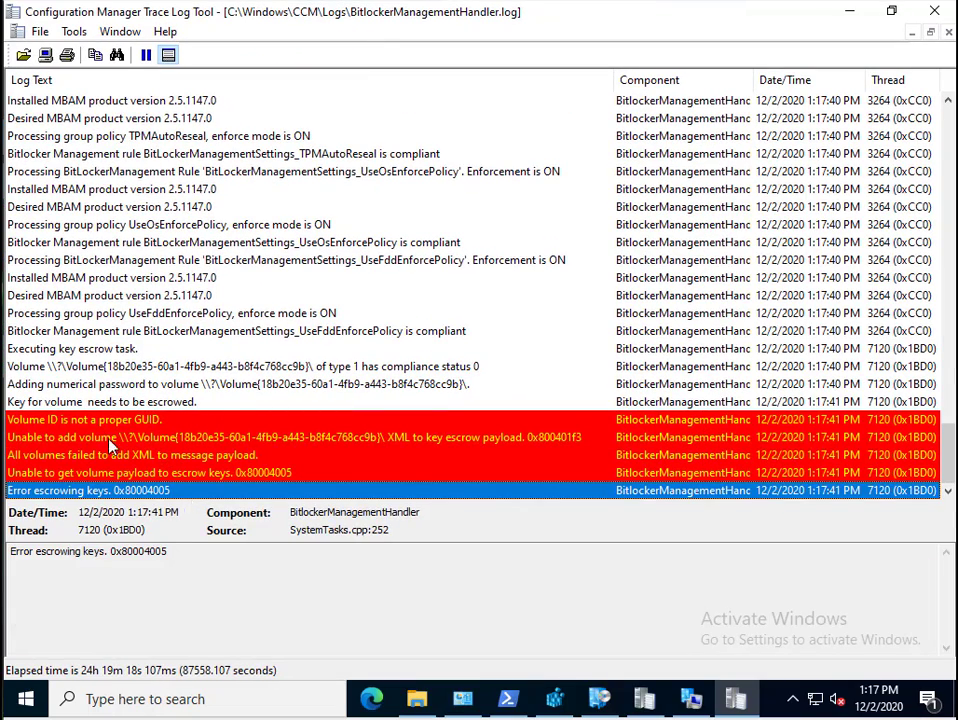
scroll(410, 325, "up", 2)
scroll(415, 330, "up", 2)
scroll(440, 345, "down", 4)
scroll(398, 257, "up", 15)
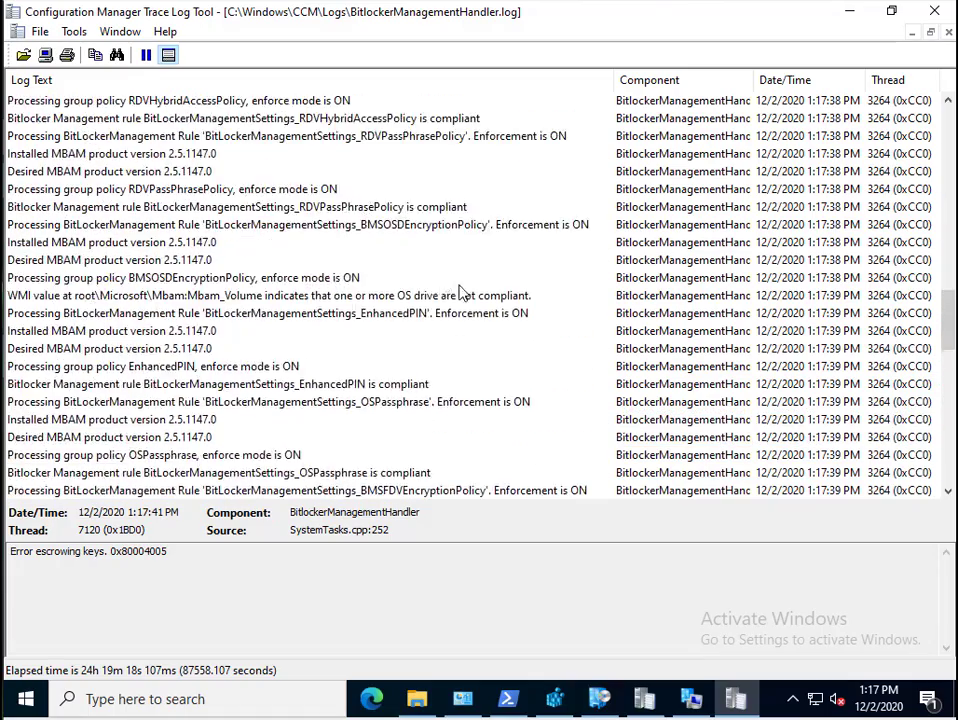
scroll(443, 333, "up", 9)
scroll(447, 321, "down", 20)
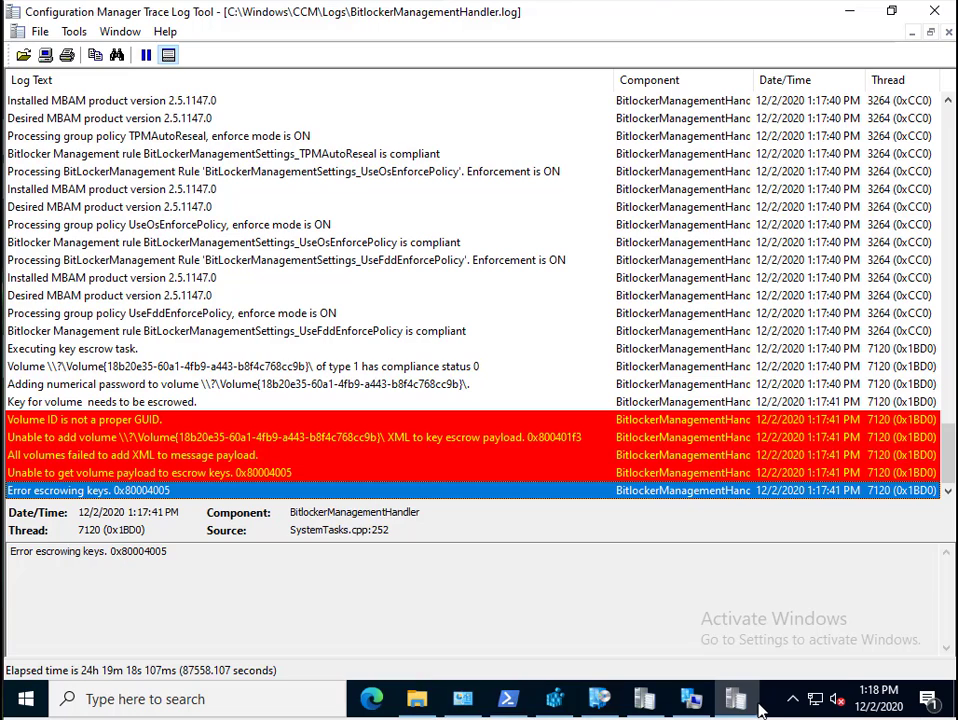
left_click(556, 699)
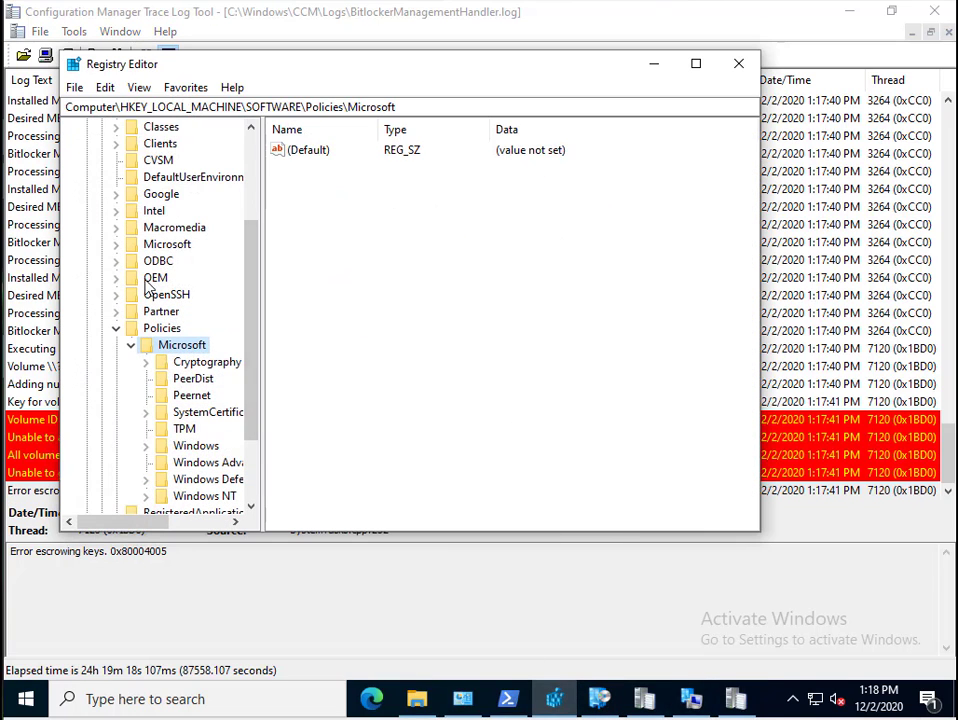
Step: Refresh the registry, inspect the FVE\MDOPBitLockerManagement values, then minimize Registry Editor
left_click(138, 88)
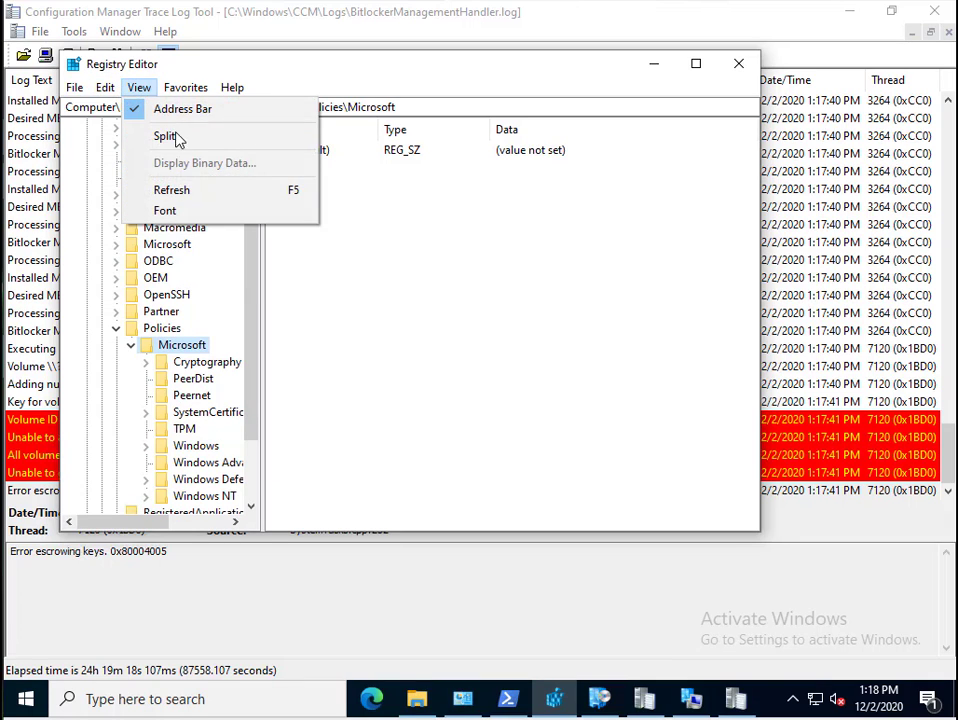
left_click(196, 192)
double_click(182, 379)
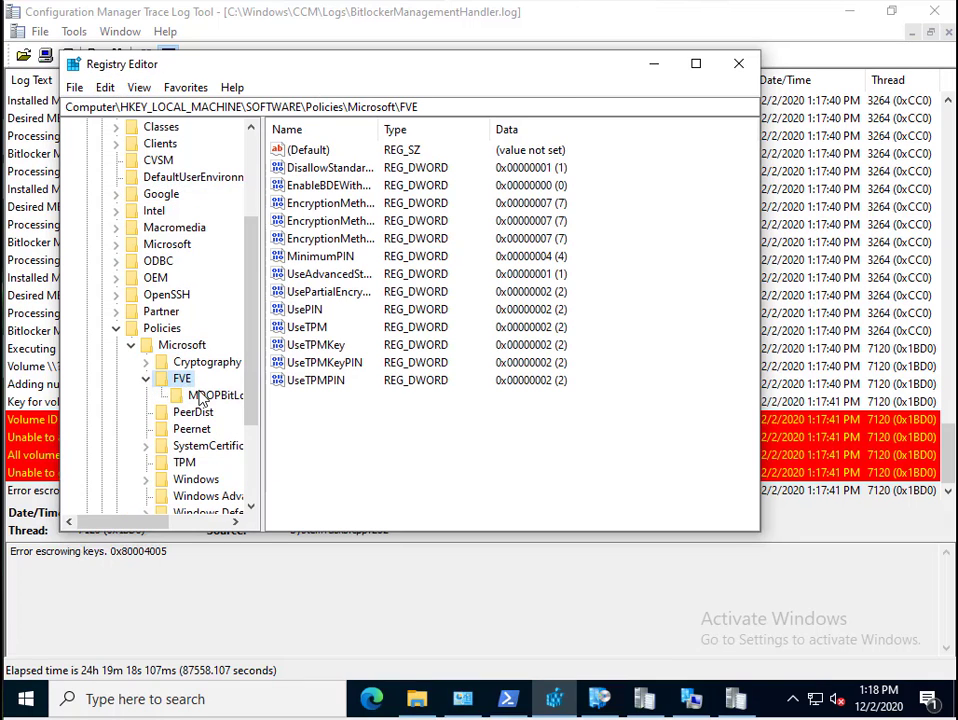
left_click(205, 395)
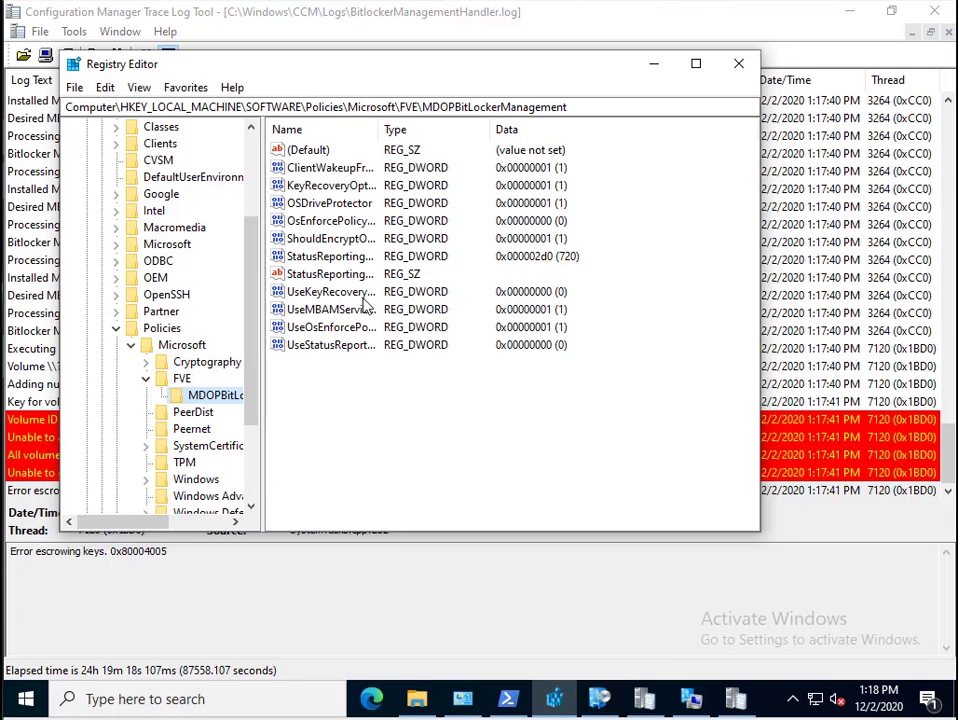
left_click(330, 167)
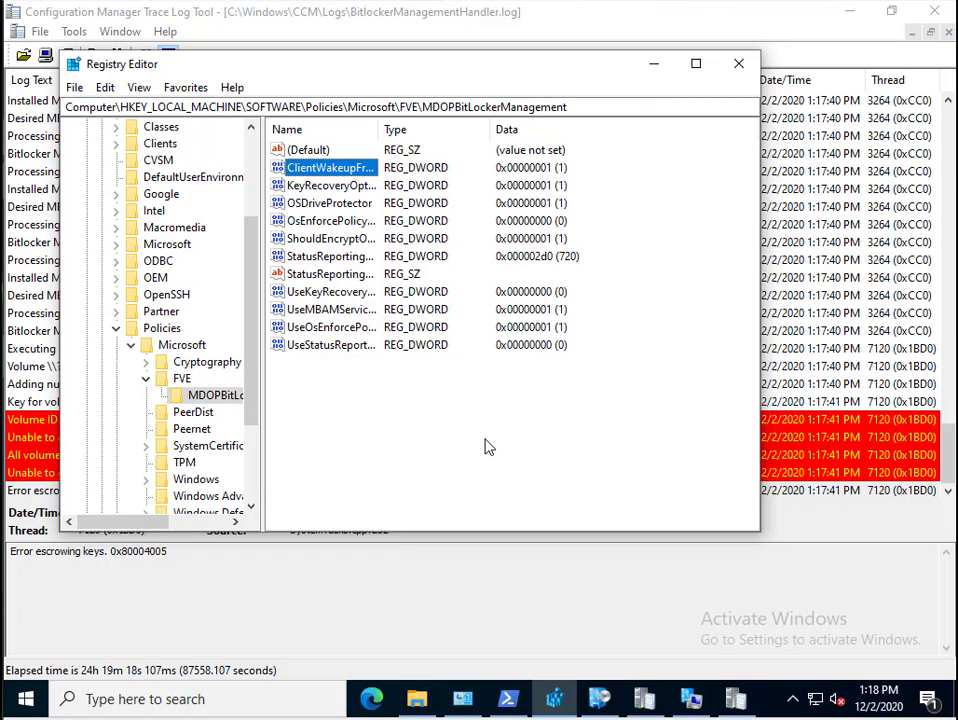
left_click(656, 68)
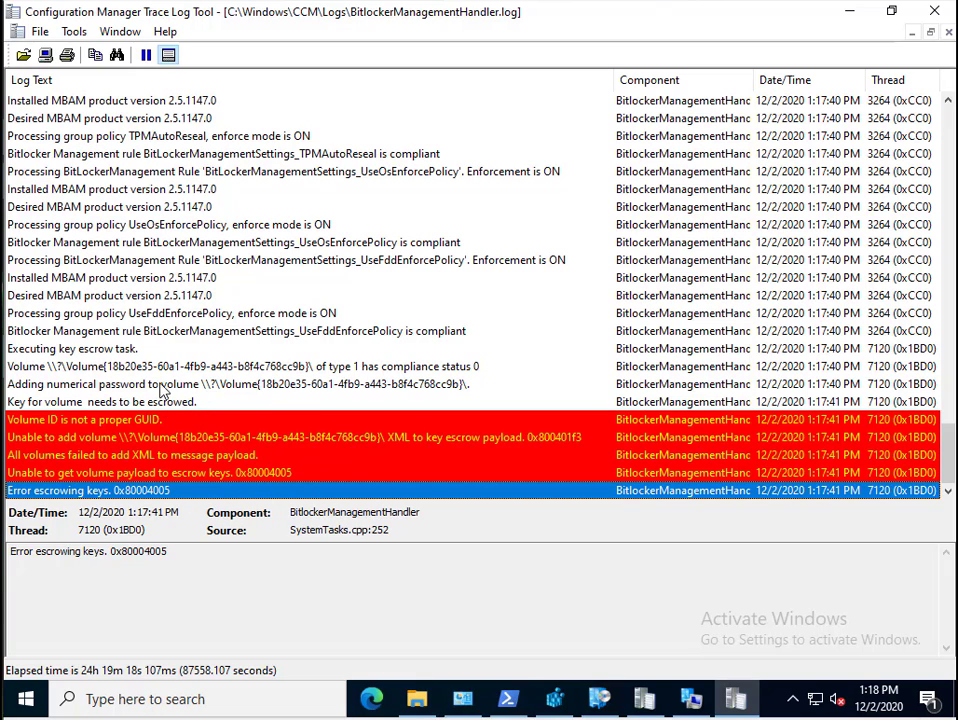
Step: Re-evaluate the BitLocker baseline and confirm the log shows 'Recovery keys escrowed to MP'
scroll(240, 405, "up", 6)
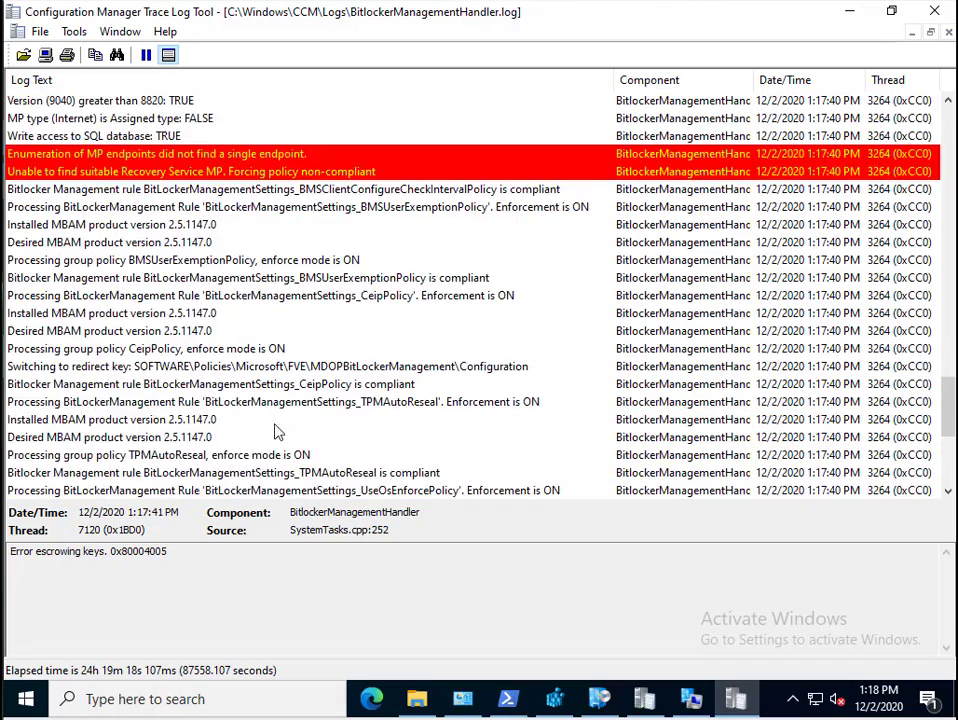
scroll(283, 432, "down", 6)
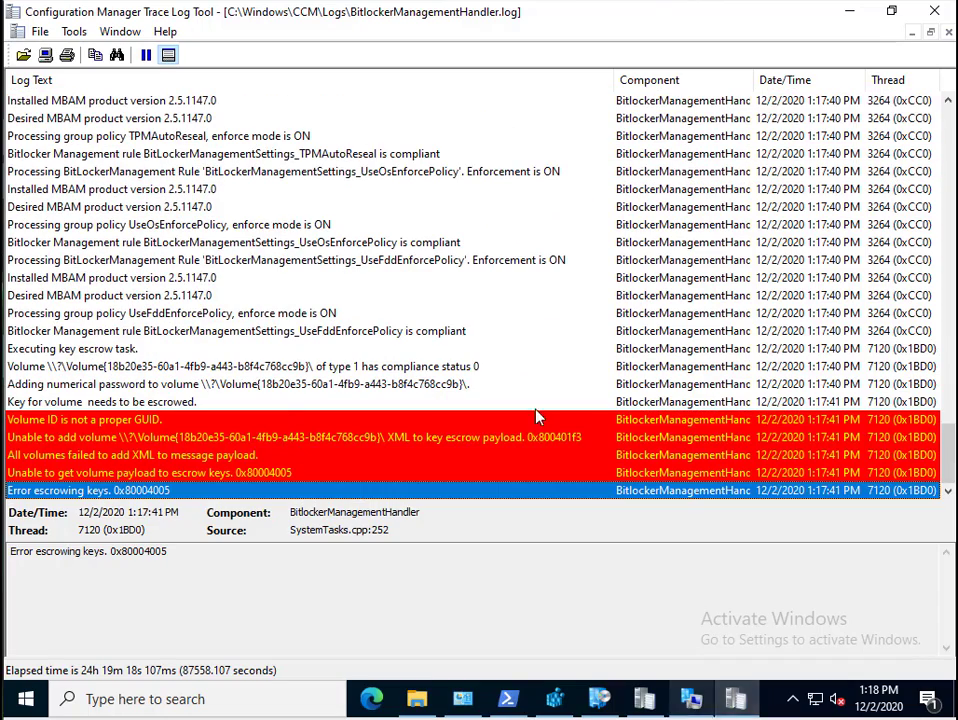
left_click(690, 699)
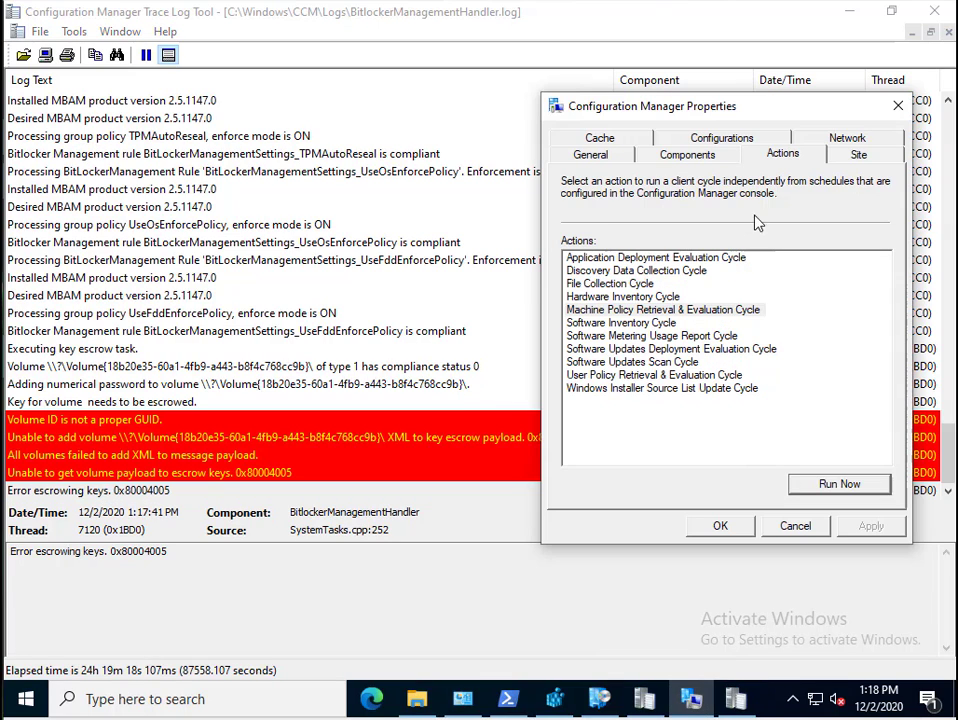
left_click(748, 142)
left_click(846, 488)
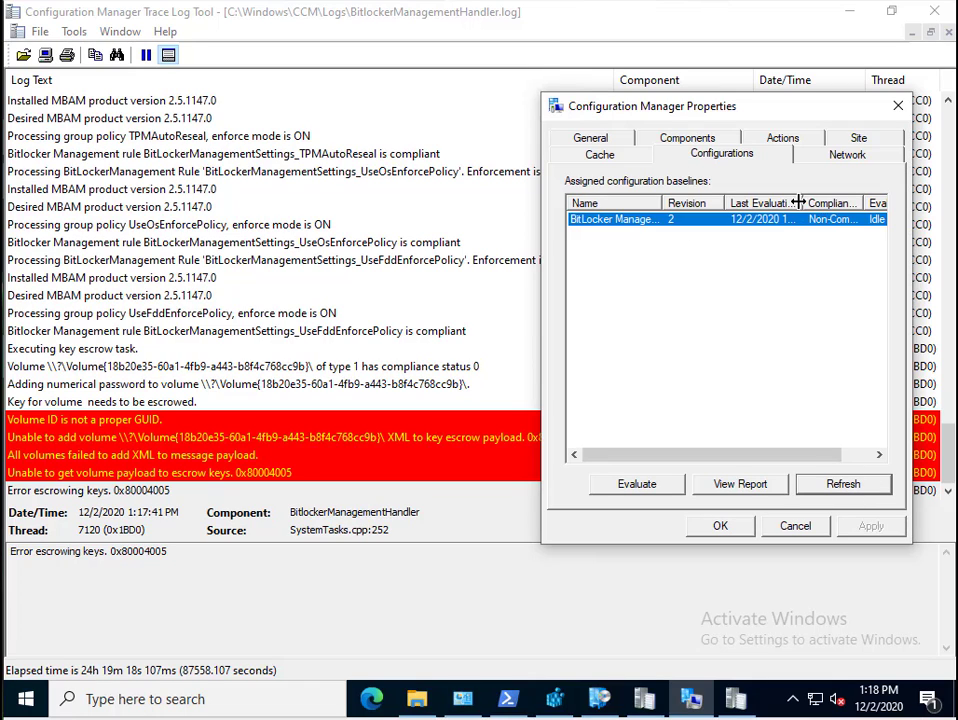
left_click(631, 485)
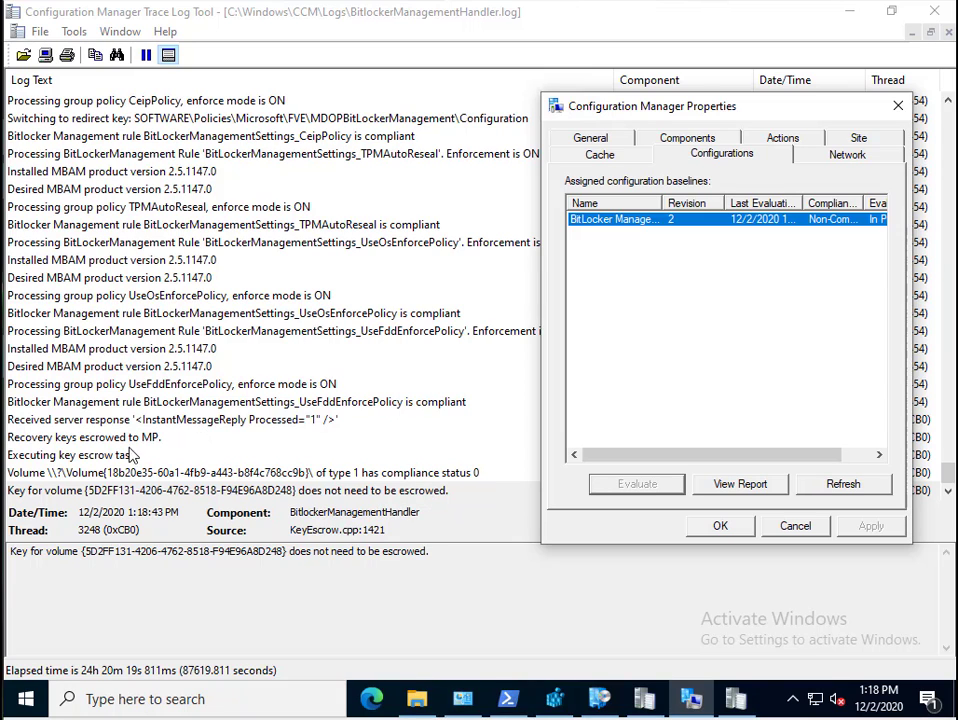
left_click(25, 440)
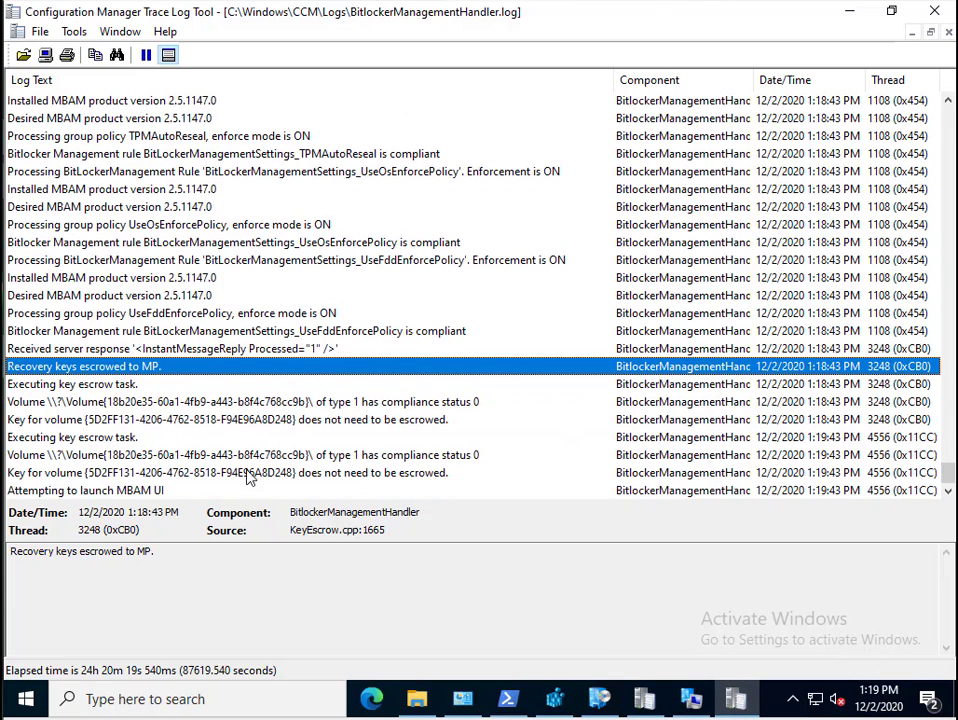
left_click(31, 491)
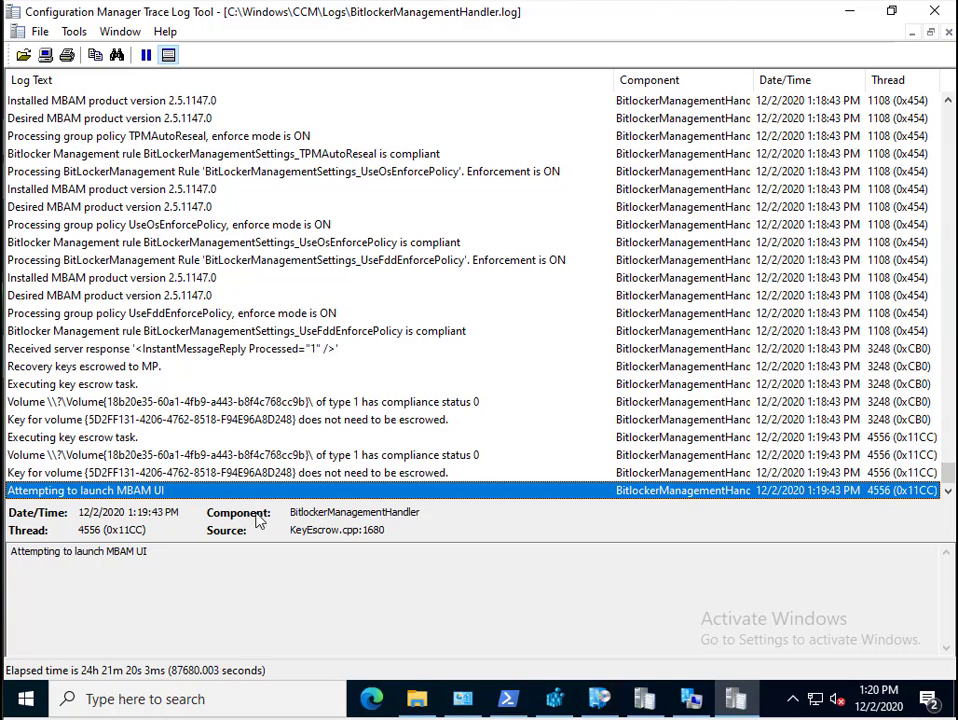
Step: Navigate File Explorer from the CCM Logs folder up through Windows (C:) to This PC
left_click(417, 699)
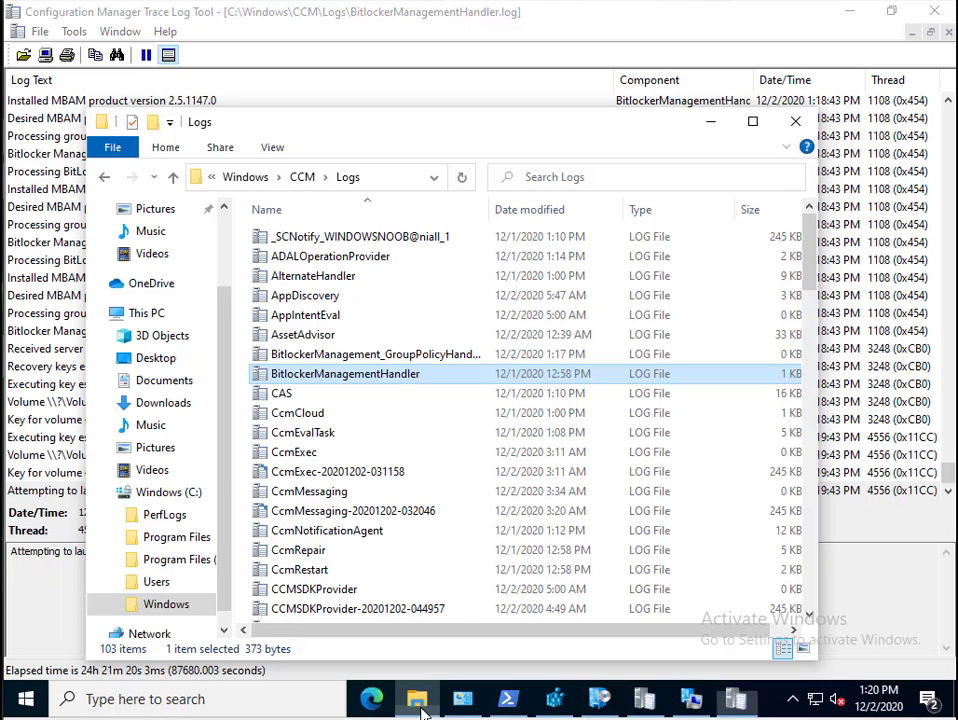
left_click(115, 495)
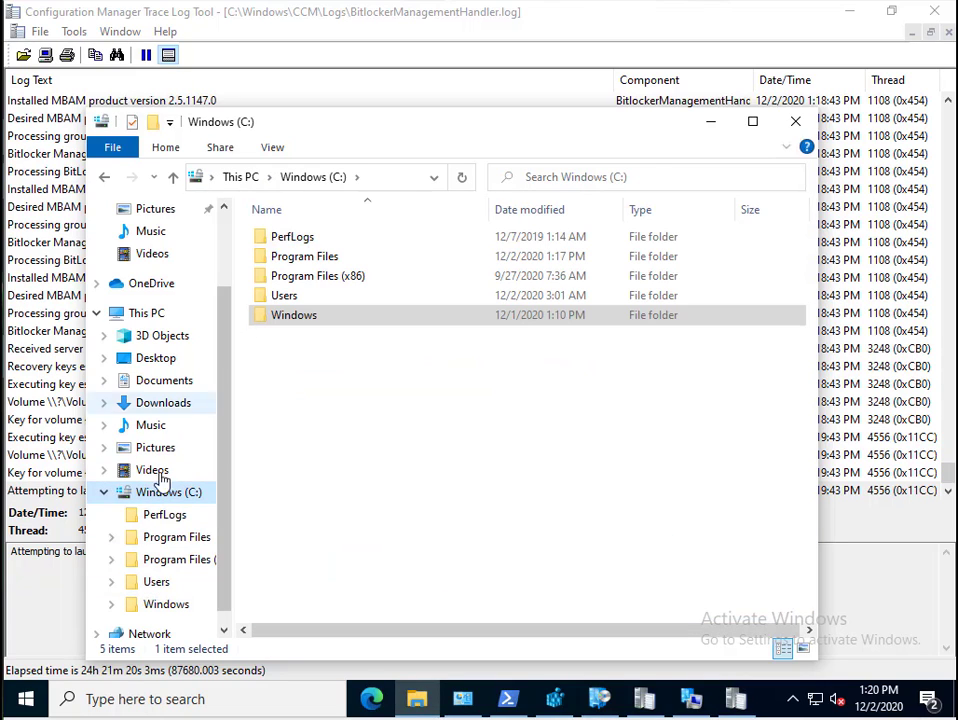
left_click(150, 318)
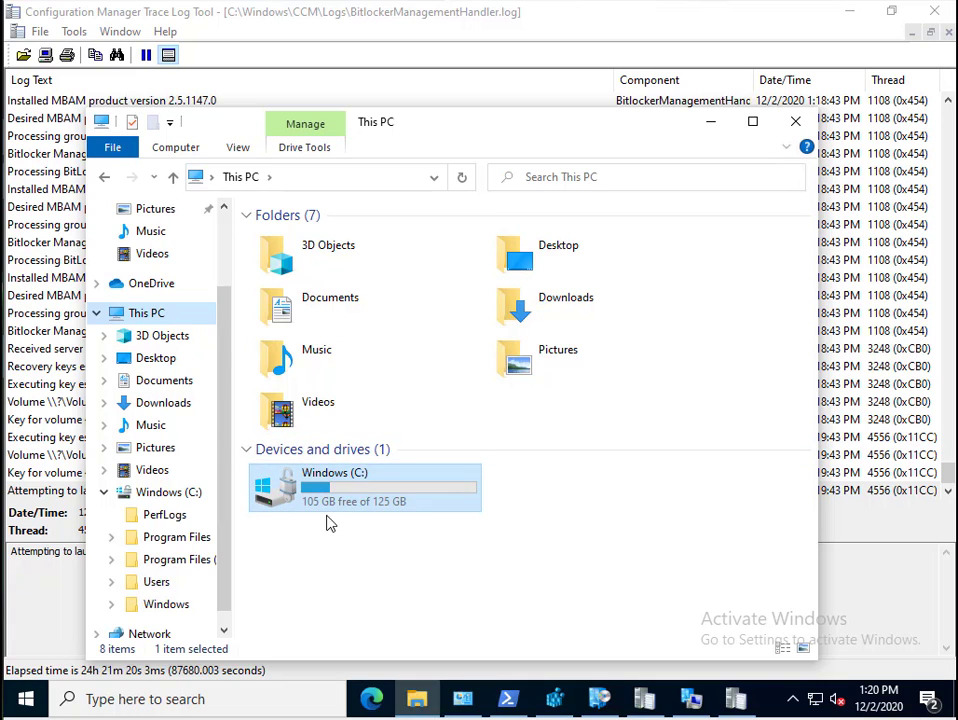
Step: Run manage-bde -protectors c: in the PowerShell console
left_click(507, 705)
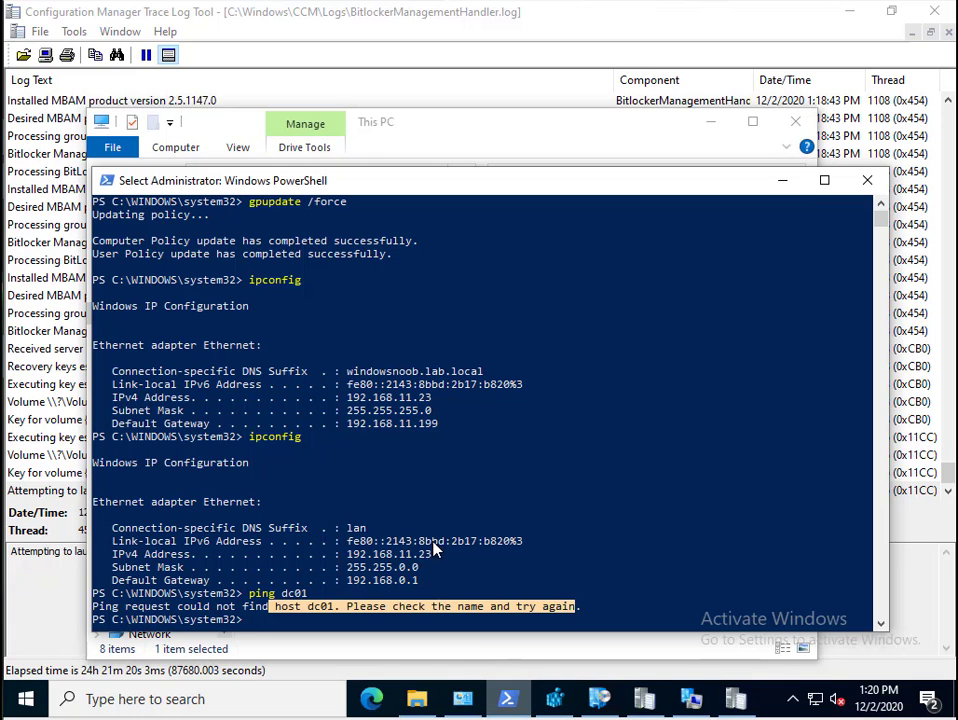
left_click(455, 513)
key("Escape")
key("Return")
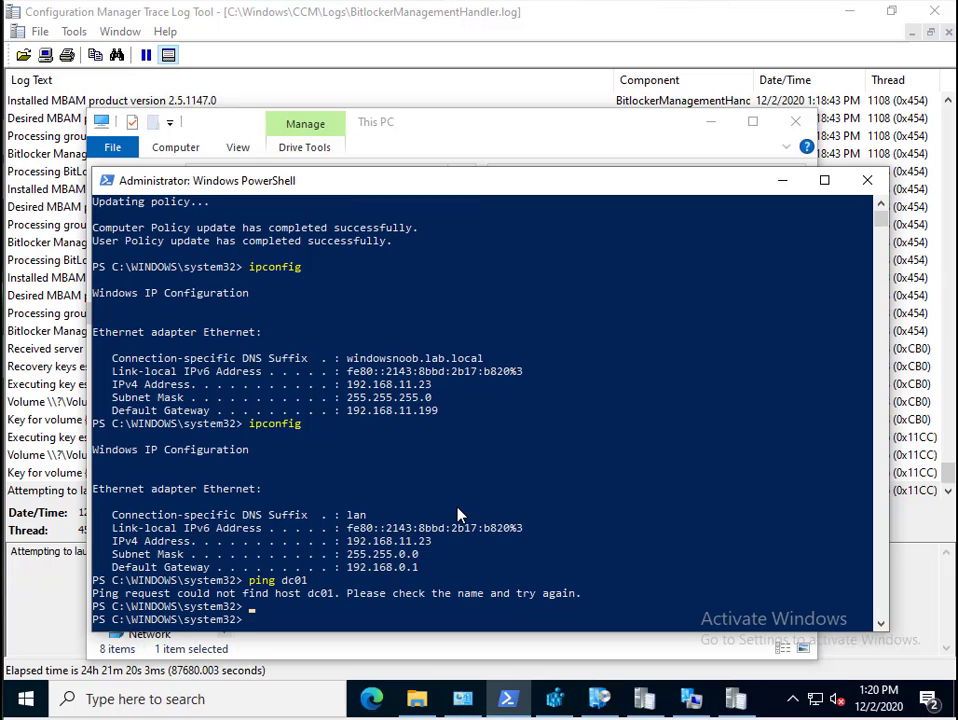
type("manage-bde -protect")
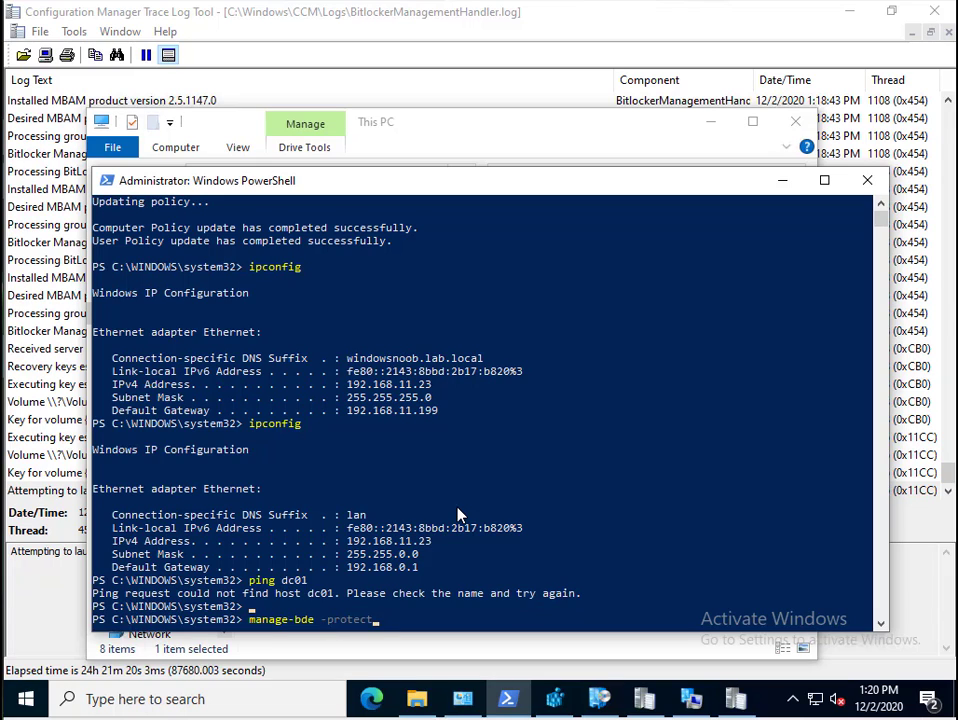
type("ors c:")
key("Return")
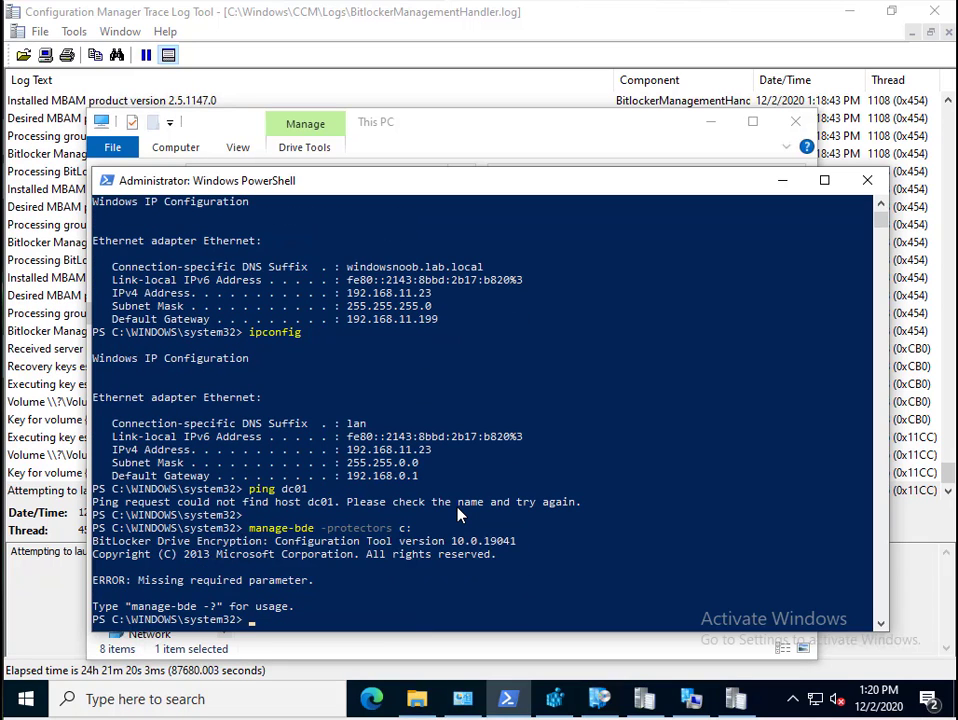
Step: Rerun it as manage-bde -protectors -get c: and highlight the numerical password ID
key("Up")
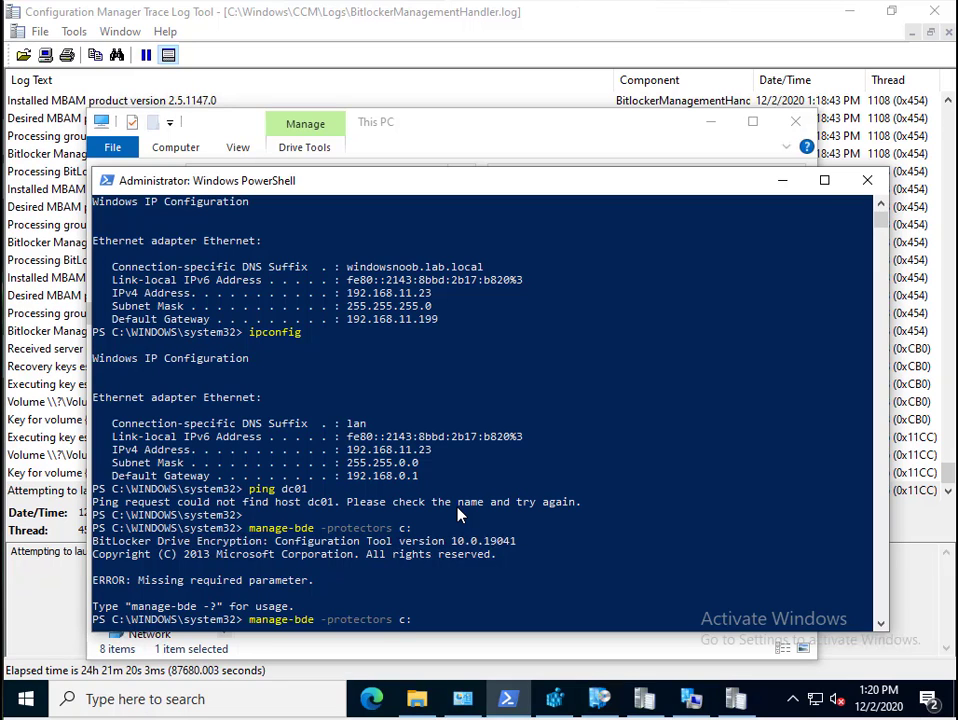
key("Left")
key("Left")
type("-get")
key("Return")
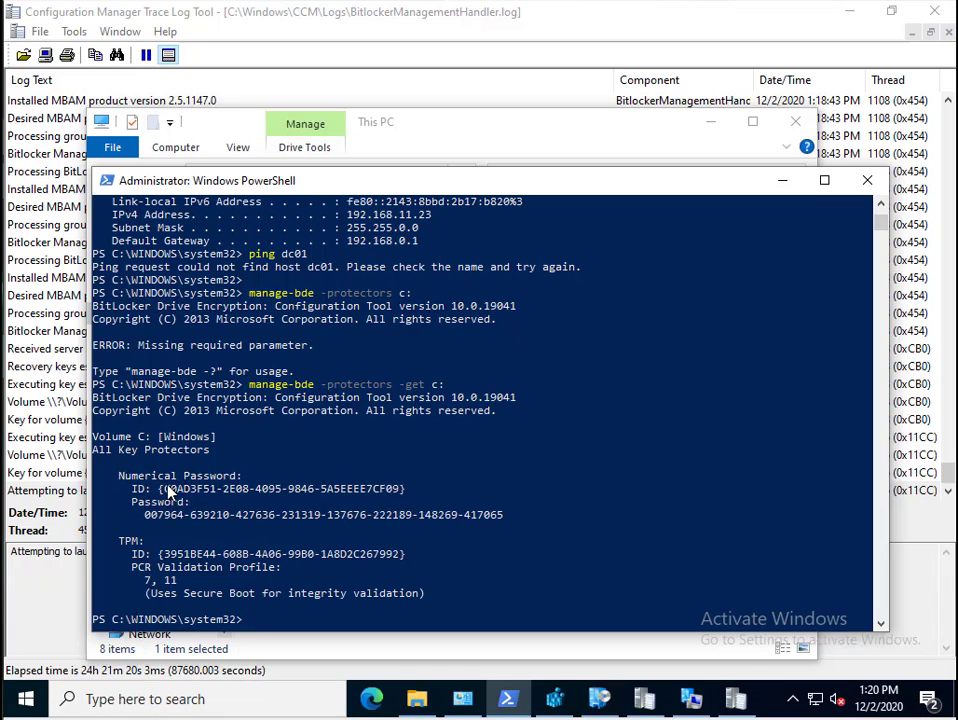
left_click_drag(164, 489, 215, 494)
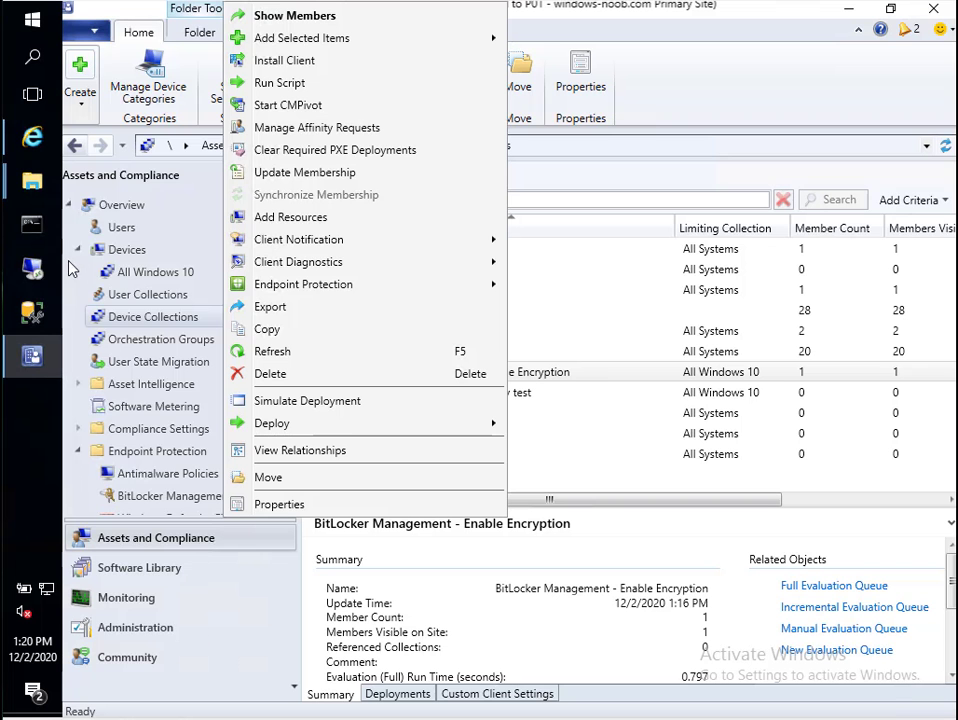
Step: Dismiss the device collection's action menu with Esc
key("Escape")
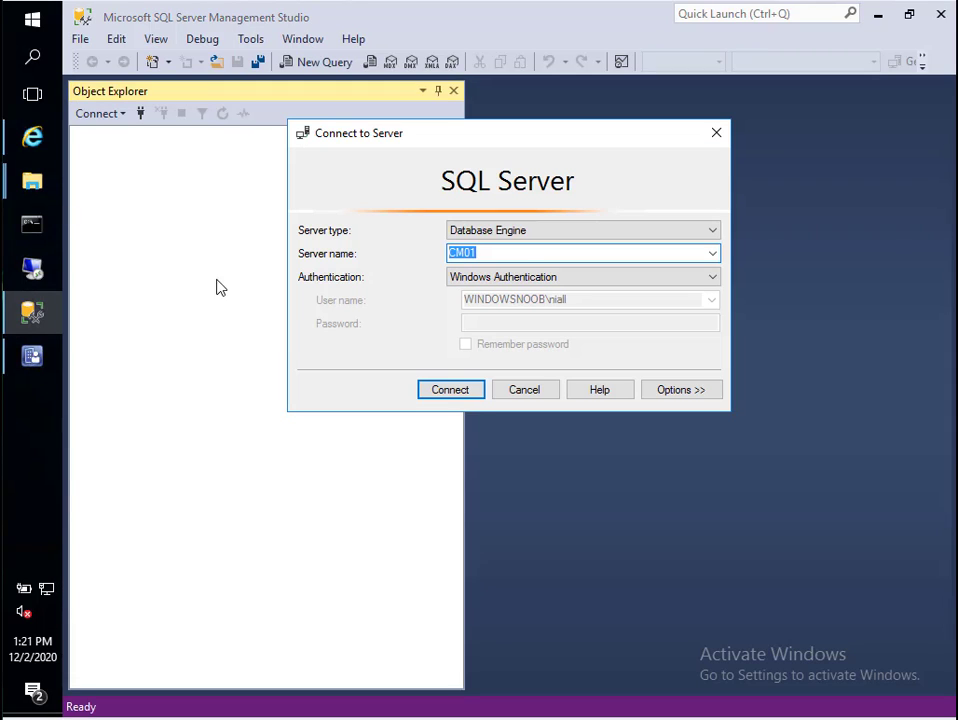
Step: Connect to CM01 and expand Databases > CM_P01 > Tables
left_click(468, 395)
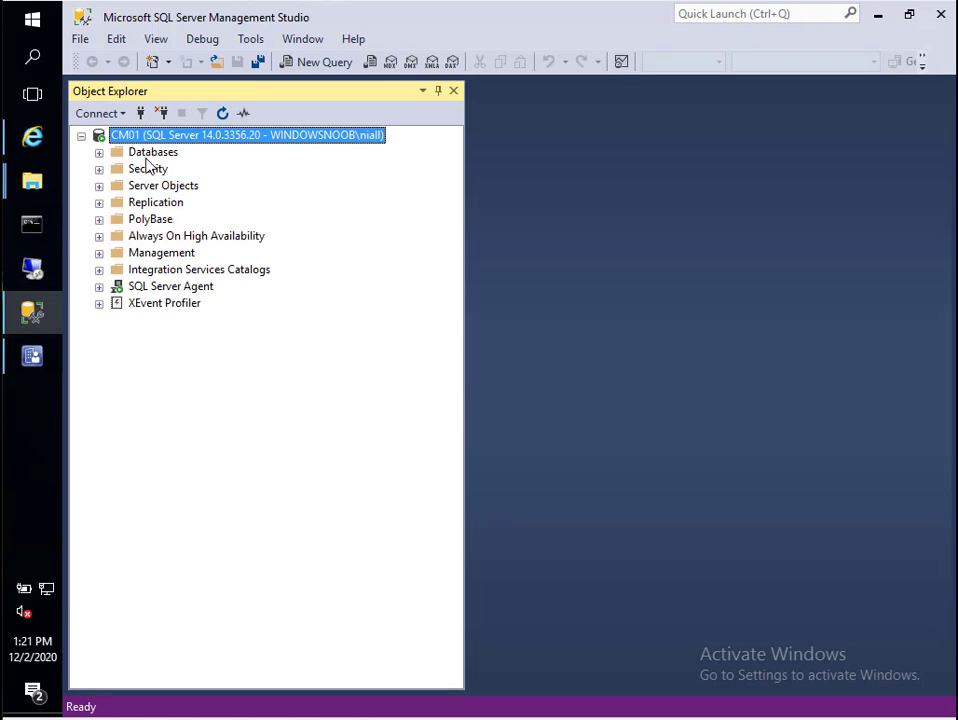
double_click(145, 155)
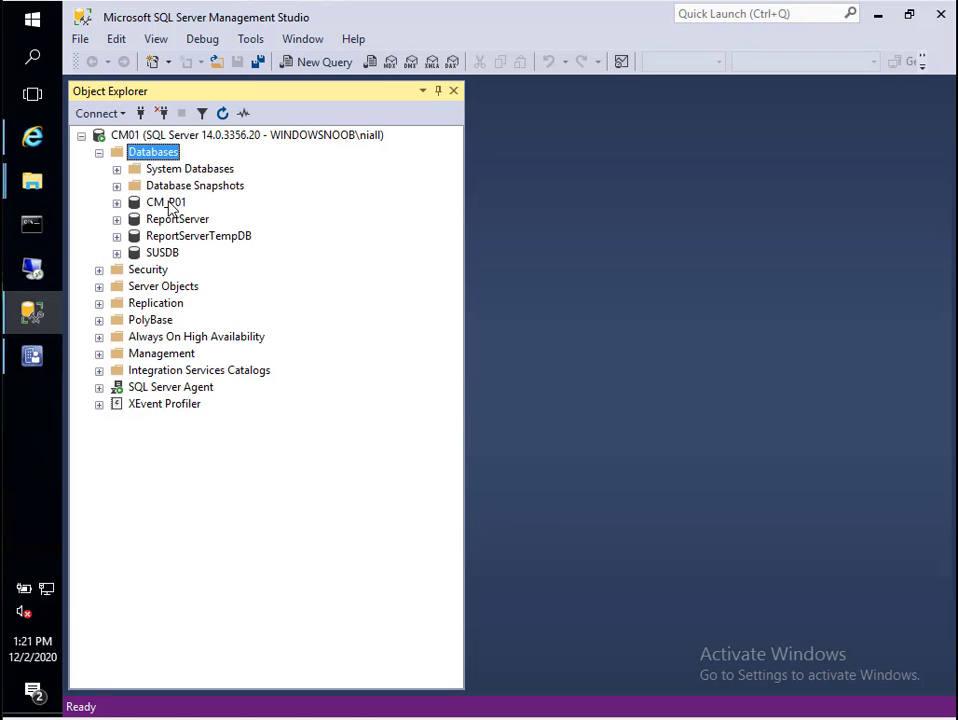
left_click(174, 202)
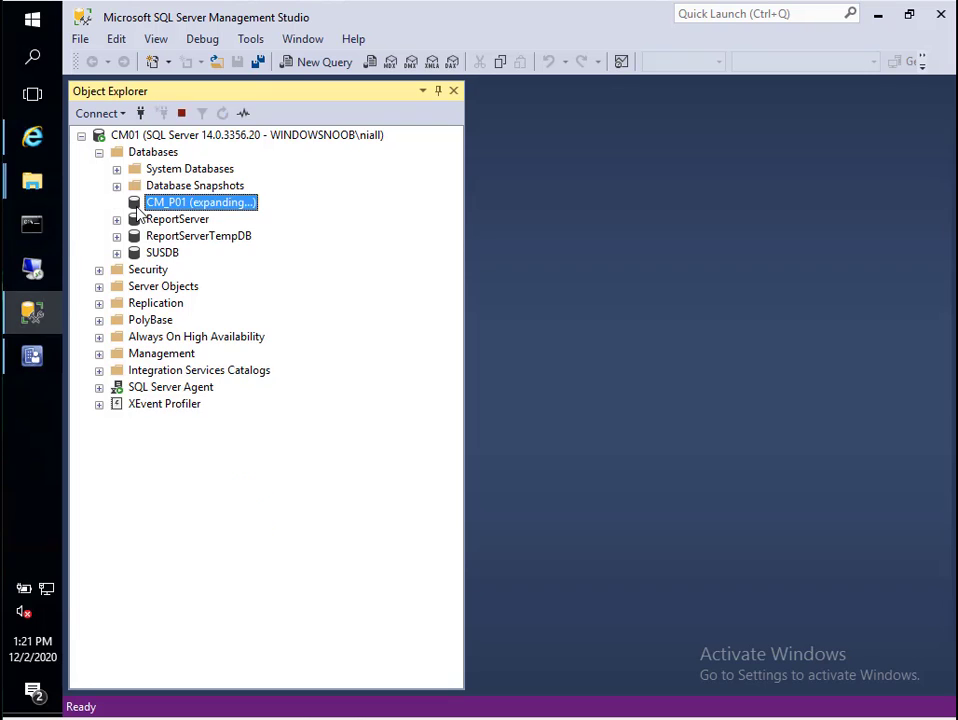
double_click(172, 203)
double_click(177, 236)
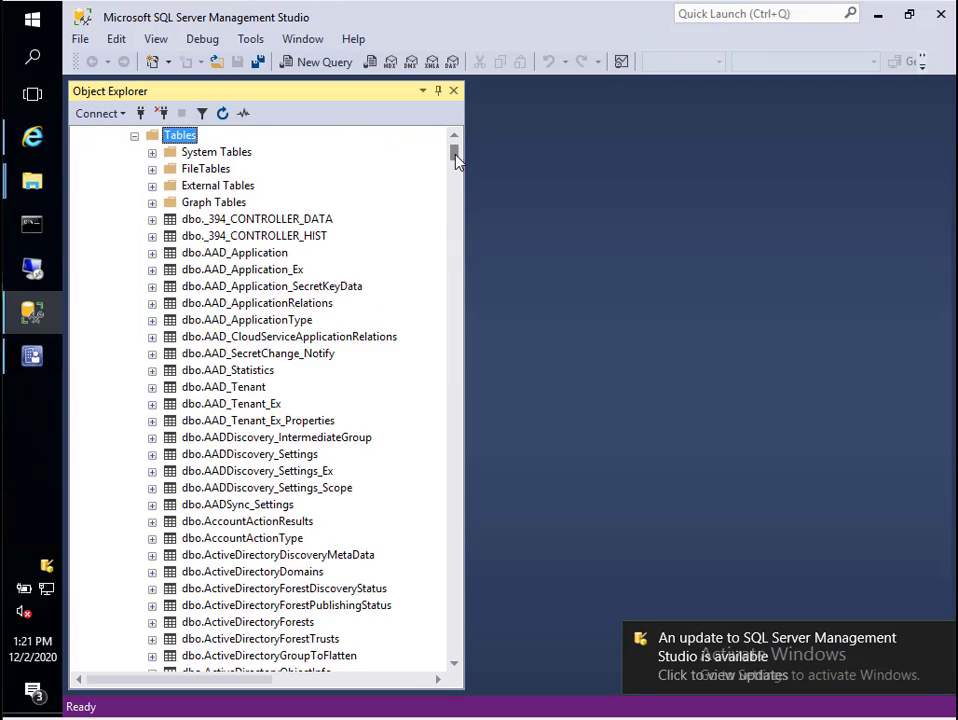
Step: Select Top 1000 Rows from dbo.RecoveryAndHardwareCore_Keys
left_click_drag(455, 155, 485, 479)
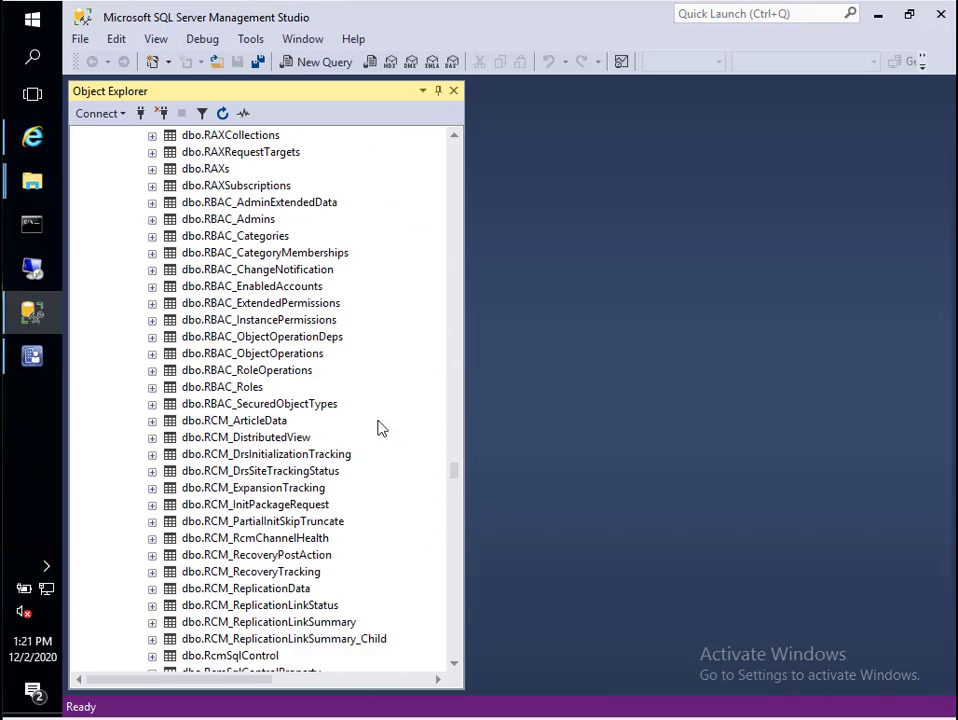
scroll(305, 335, "down", 11)
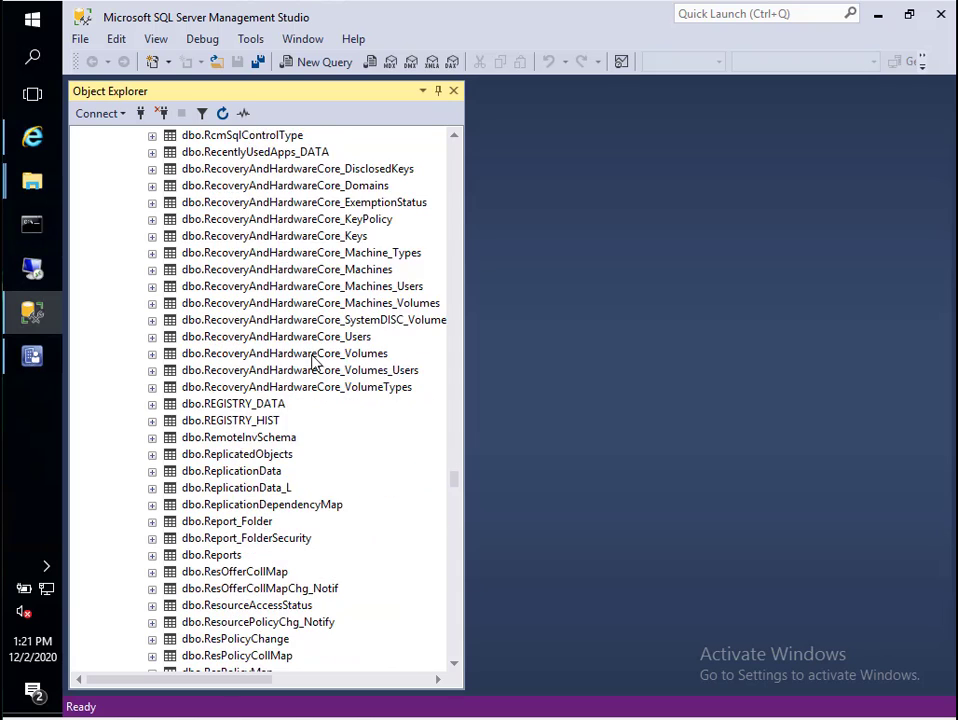
scroll(318, 362, "up", 4)
left_click(322, 438)
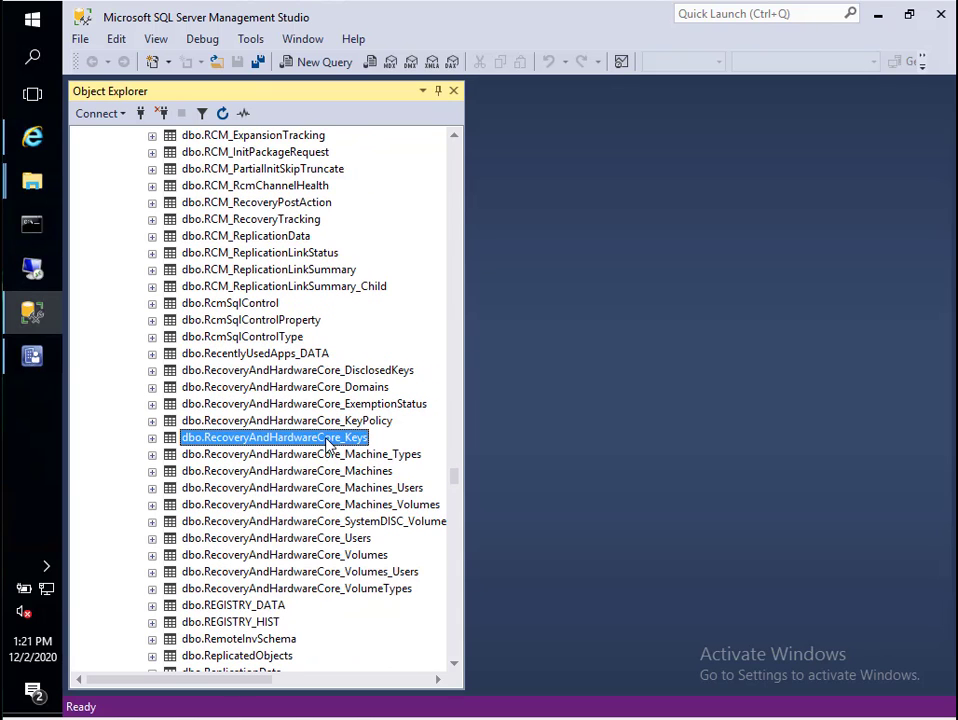
right_click(328, 444)
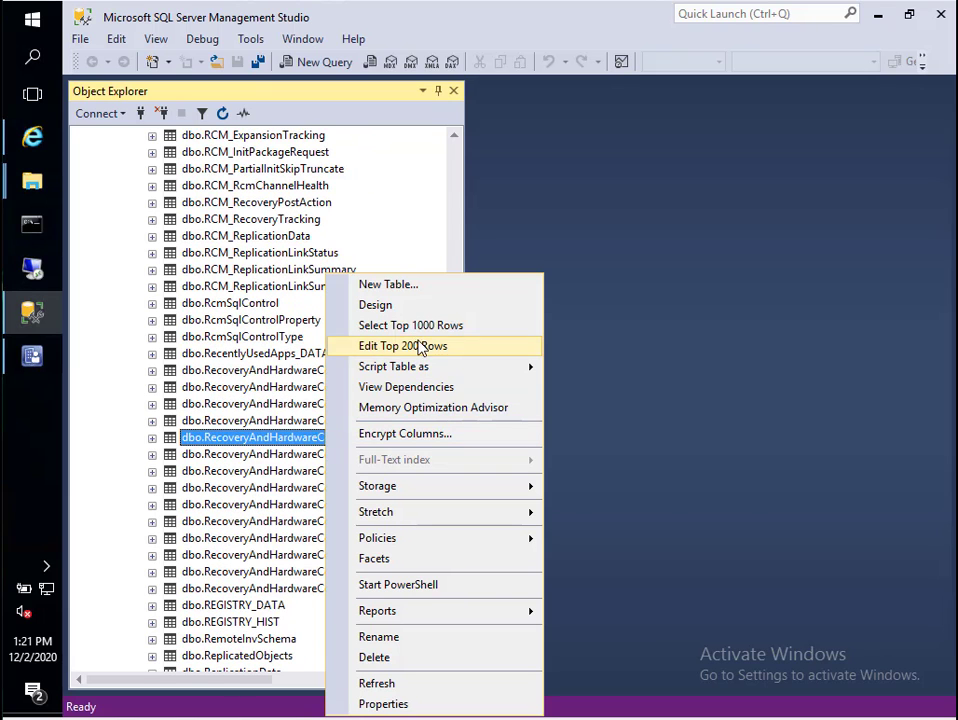
left_click(502, 330)
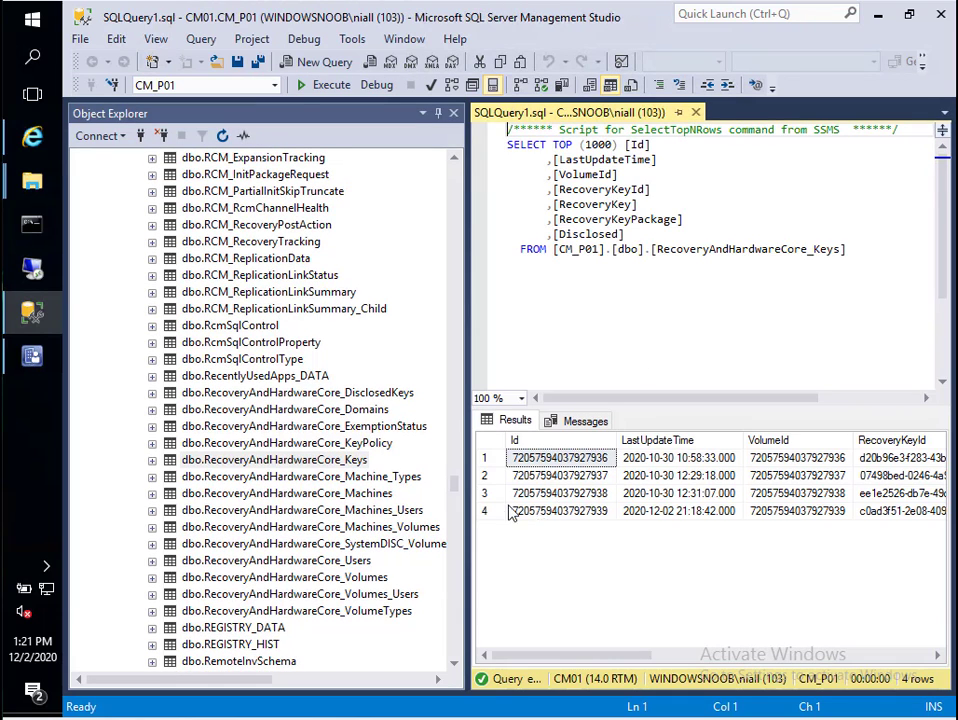
Step: Select the Id cell of row 4, the newest escrowed key from 2020-12-02
left_click(512, 511)
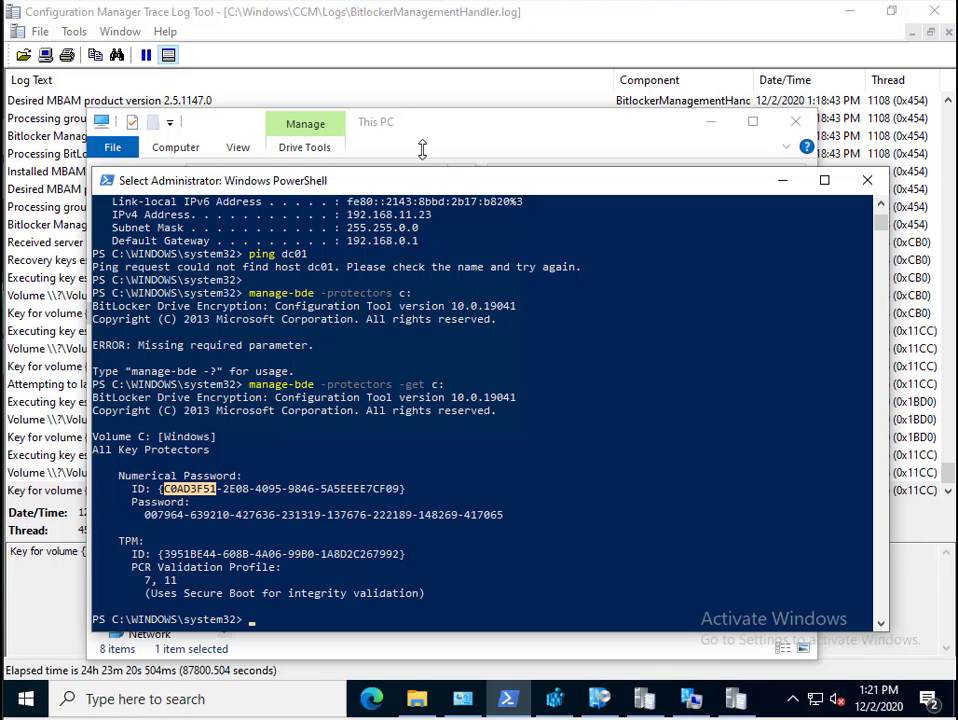
Step: Drag the PowerShell console slightly right to uncover more of File Explorer
left_click_drag(423, 188, 484, 231)
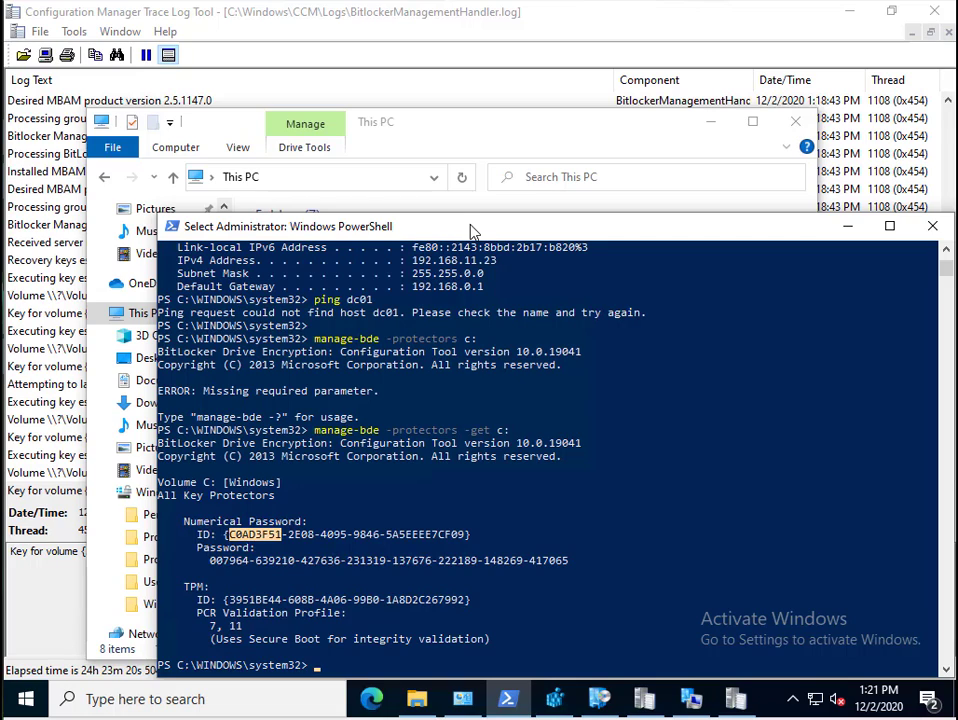